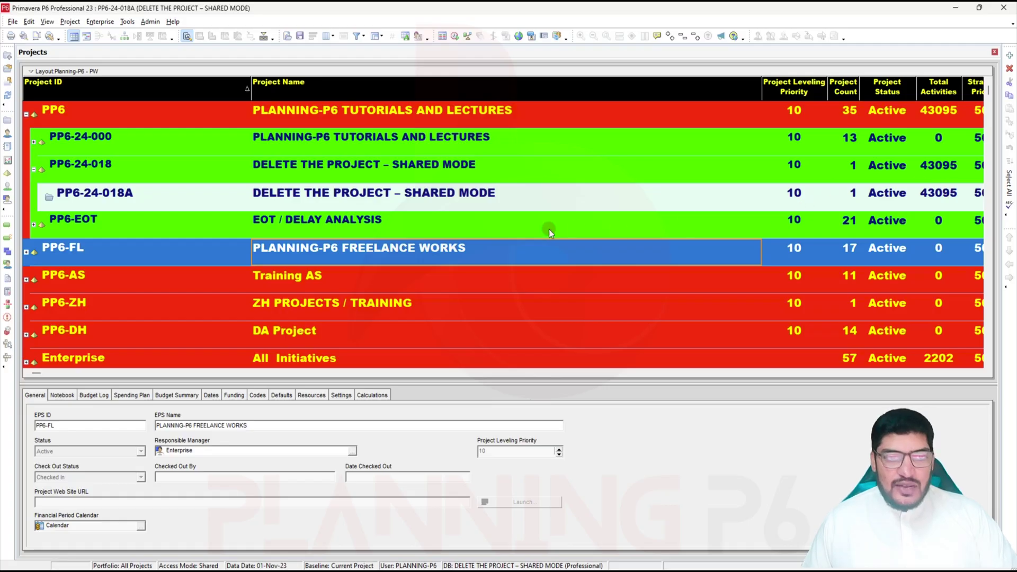
Try to delete project PP6-24-018A, DELETE THE PROJECT – SHARED MODE
left_click(423, 195)
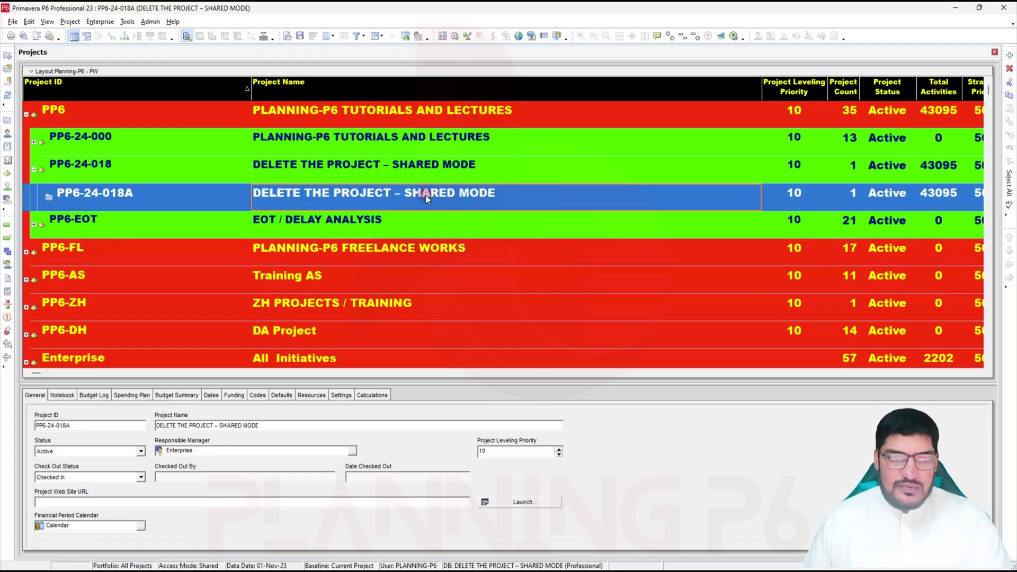
right_click(425, 195)
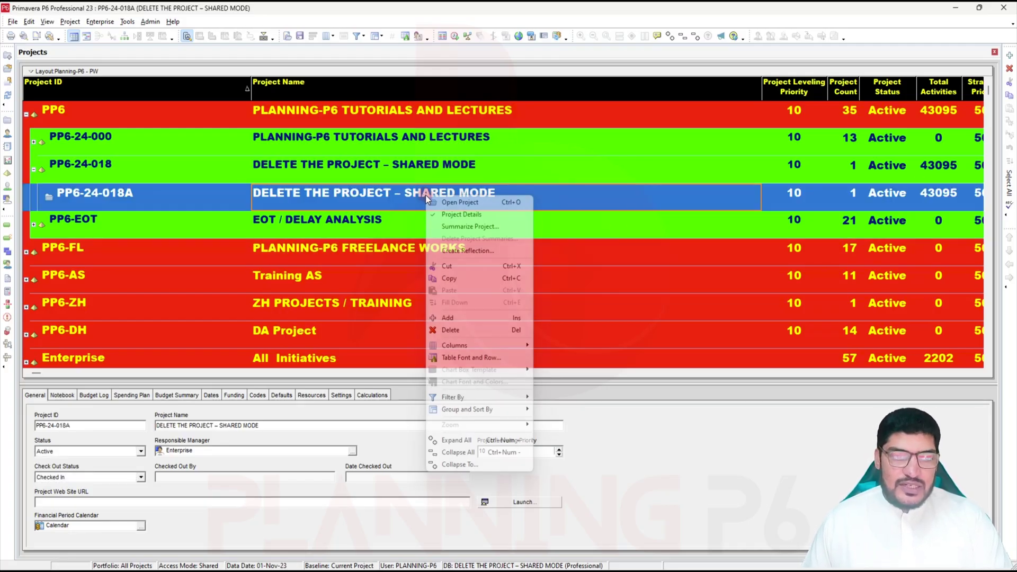
left_click(471, 331)
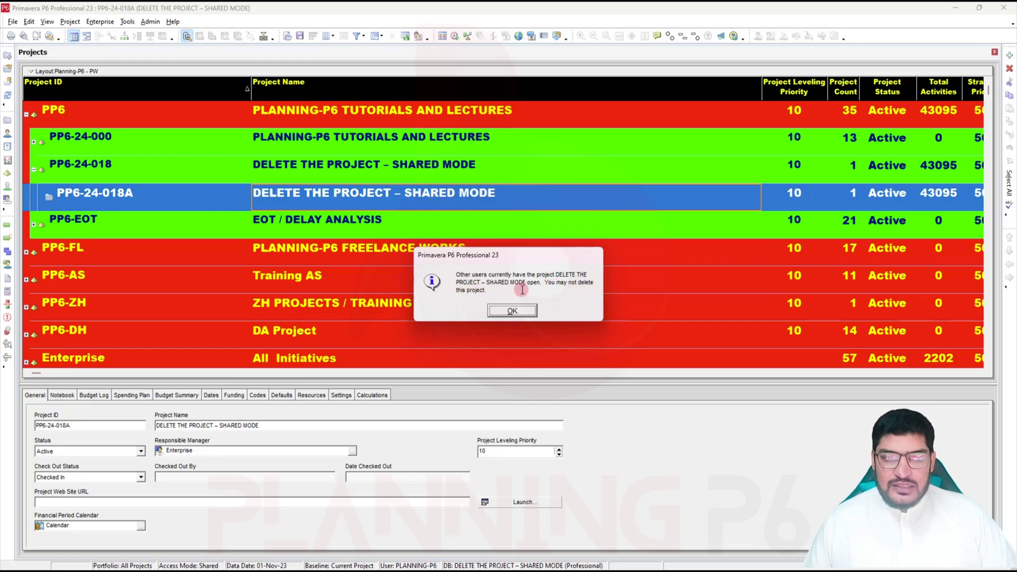
left_click(513, 311)
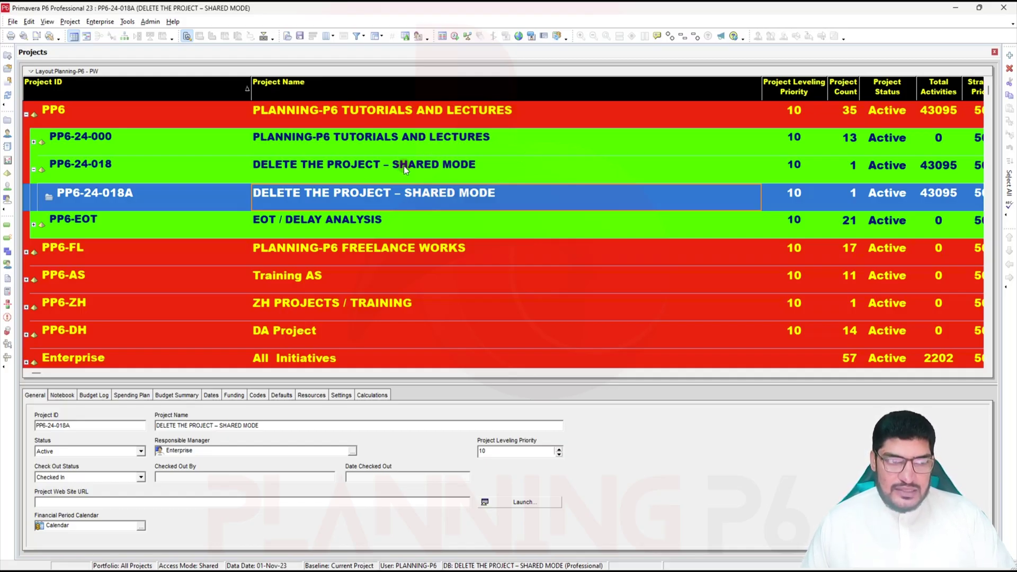
Expand the PP6-24-000 EPS node and open projects PP6-23-001 through PP6-24-010 together
left_click(33, 142)
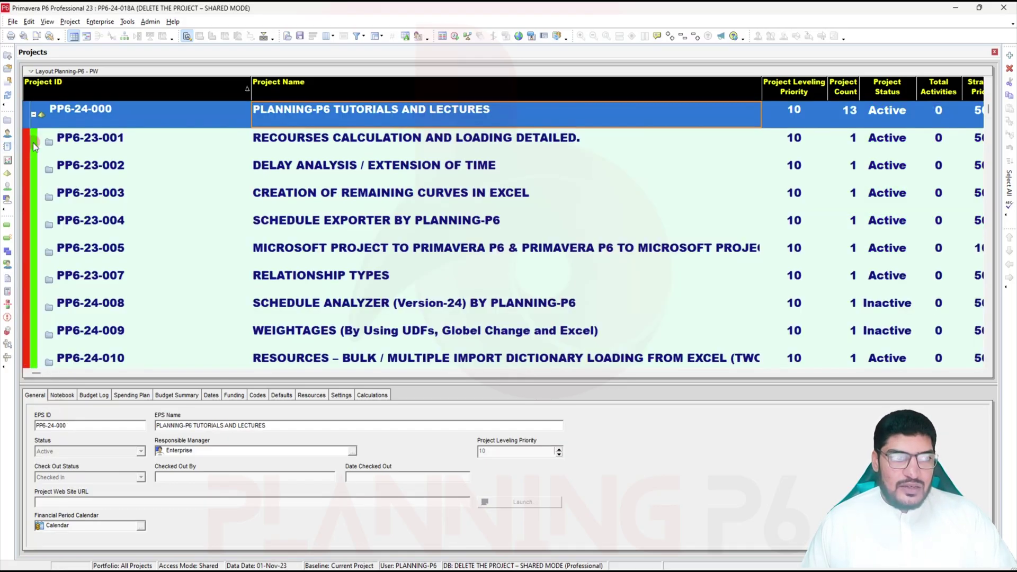
left_click(293, 142)
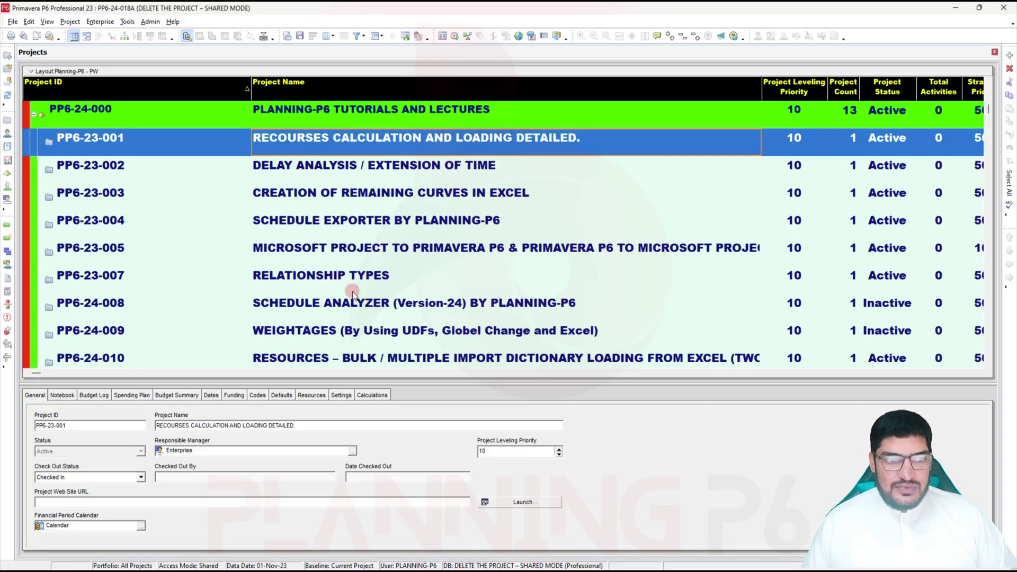
left_click(355, 359, "shift")
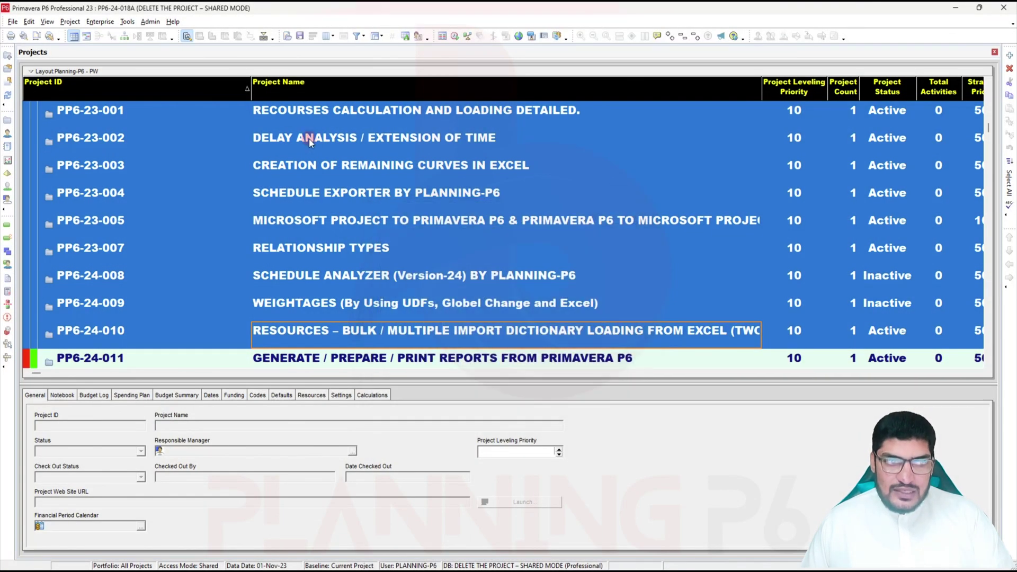
right_click(310, 140)
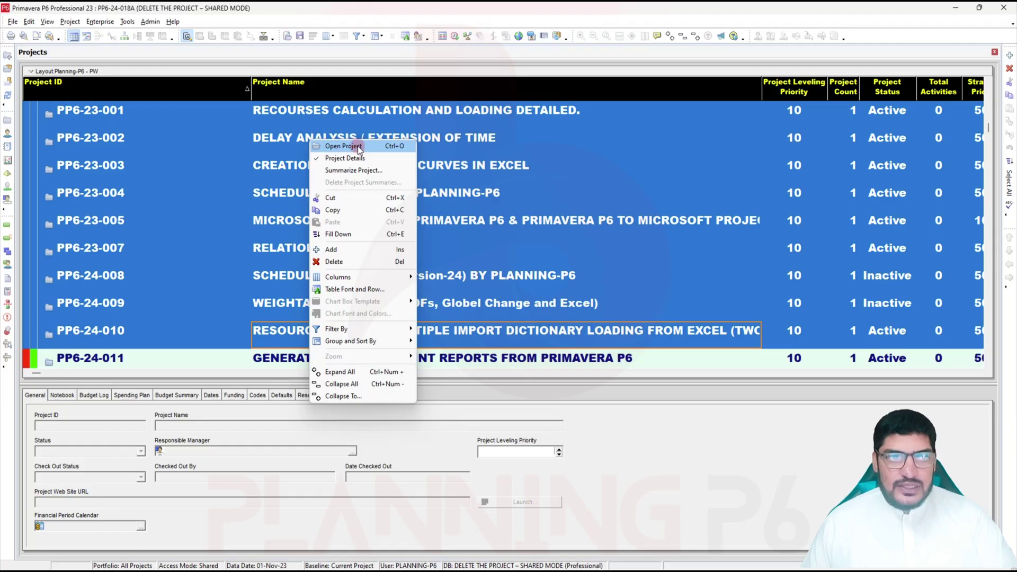
left_click(358, 148)
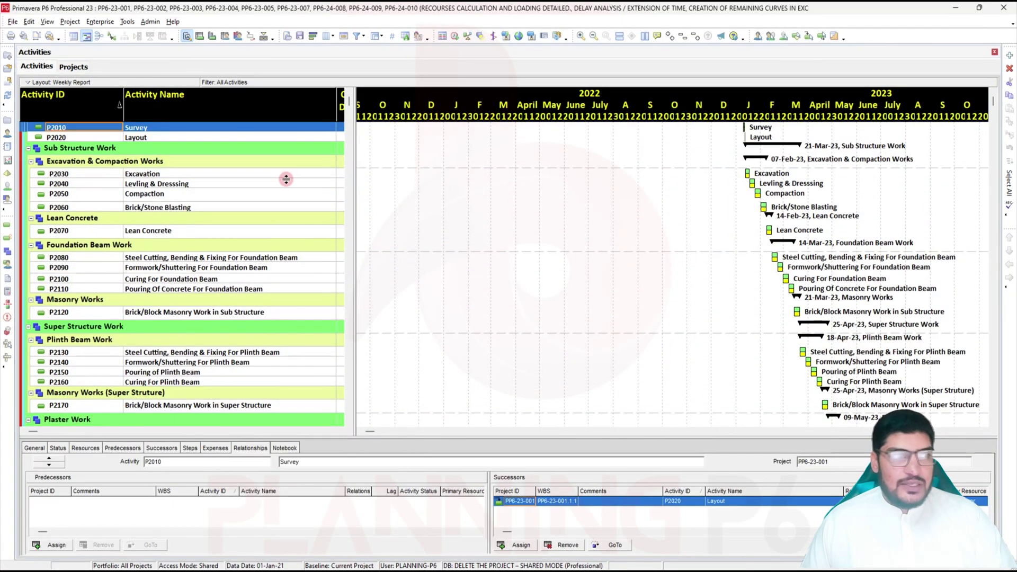
Collapse the activity grouping bands to WBS Level 1 and widen the activity table to show the Original Duration, Total Float and Delay columns
scroll(145, 164, "up", 1)
right_click(85, 149)
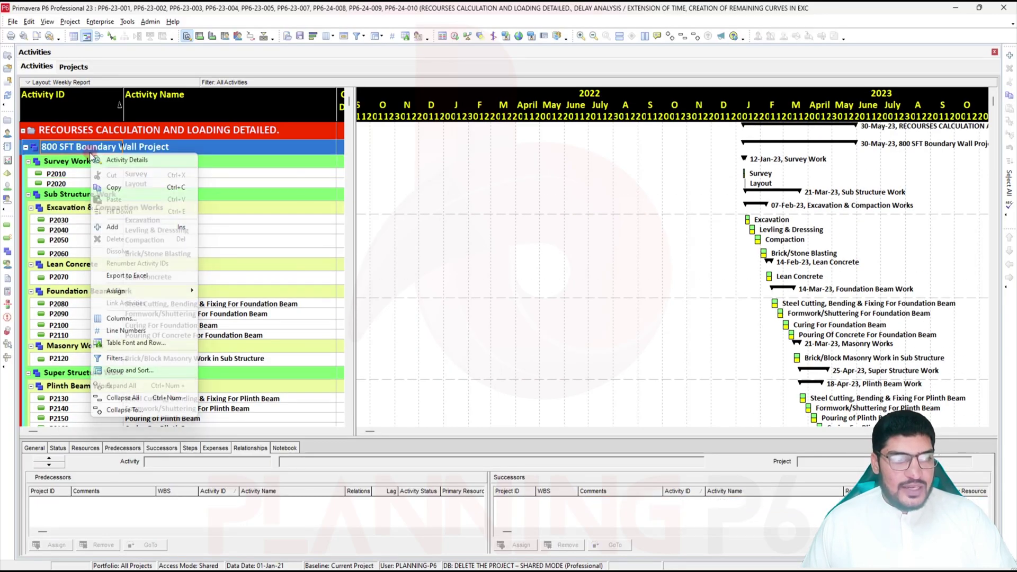
left_click(127, 409)
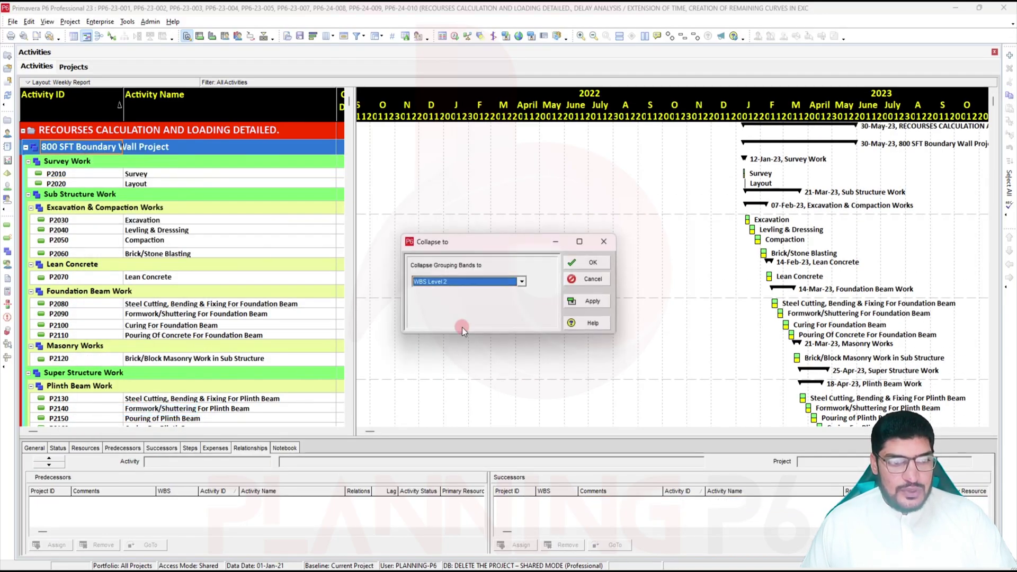
left_click(468, 286)
left_click(462, 292)
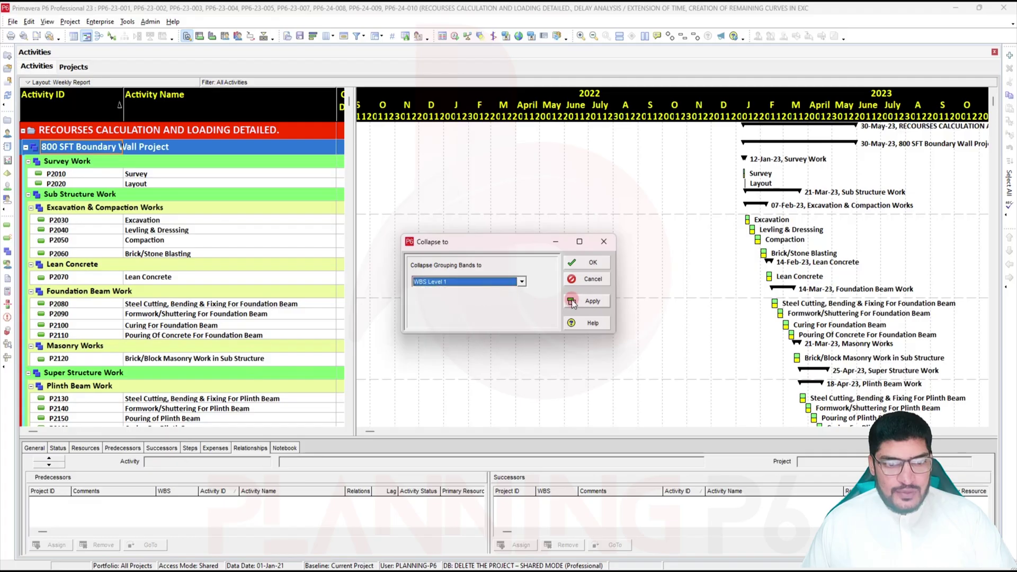
left_click(592, 301)
left_click(589, 280)
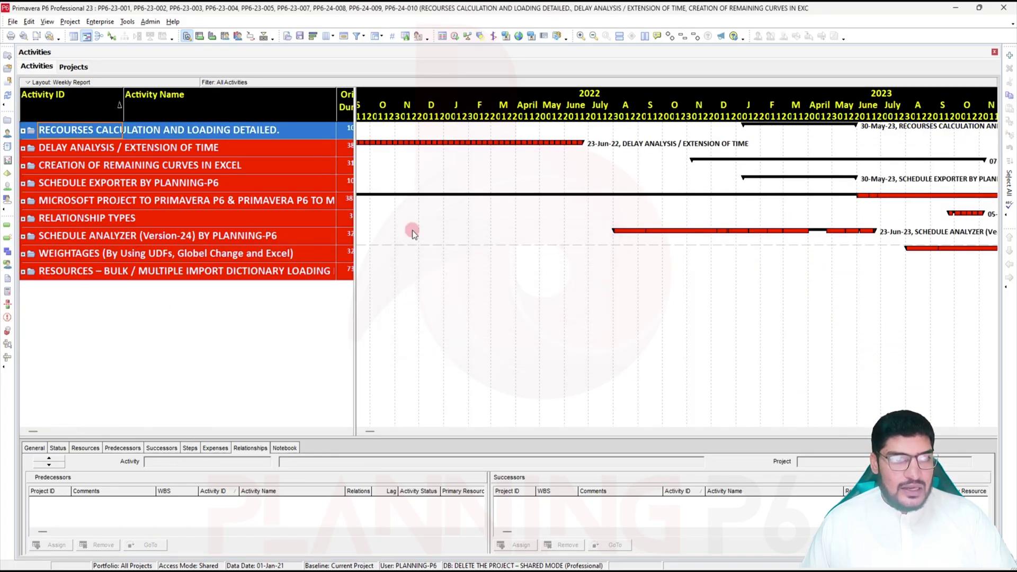
left_click_drag(354, 157, 471, 158)
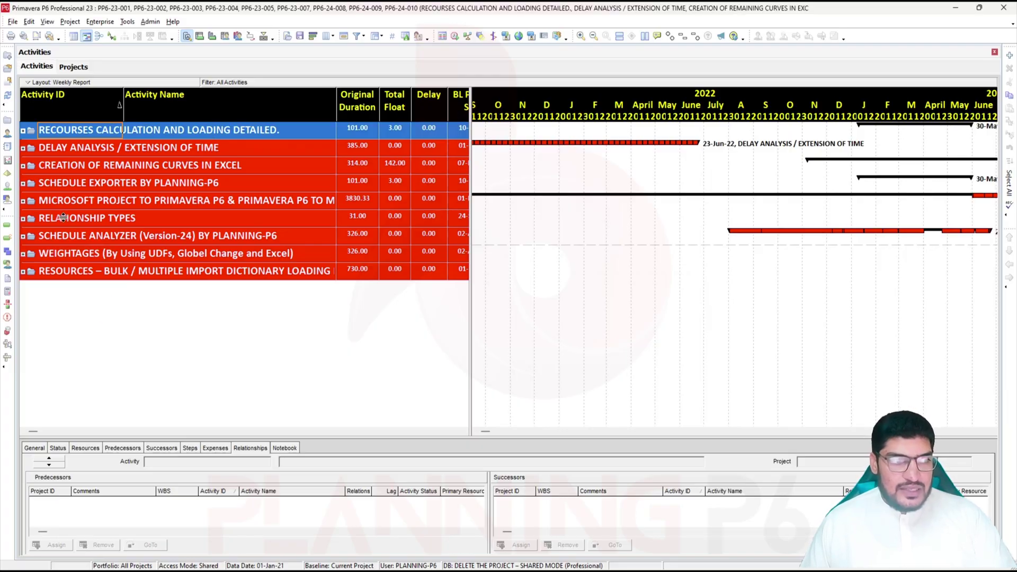
Look through the available import formats, close that wizard, and check the export wizard with Primavera P6 - (XML) as the format
left_click(11, 22)
left_click(21, 44)
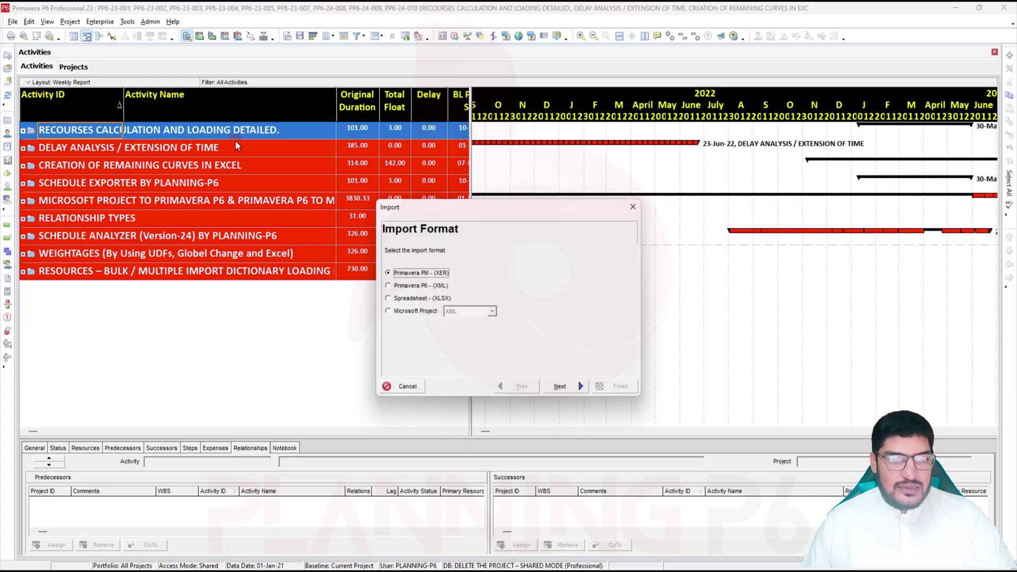
left_click(633, 207)
left_click(12, 22)
left_click(30, 46)
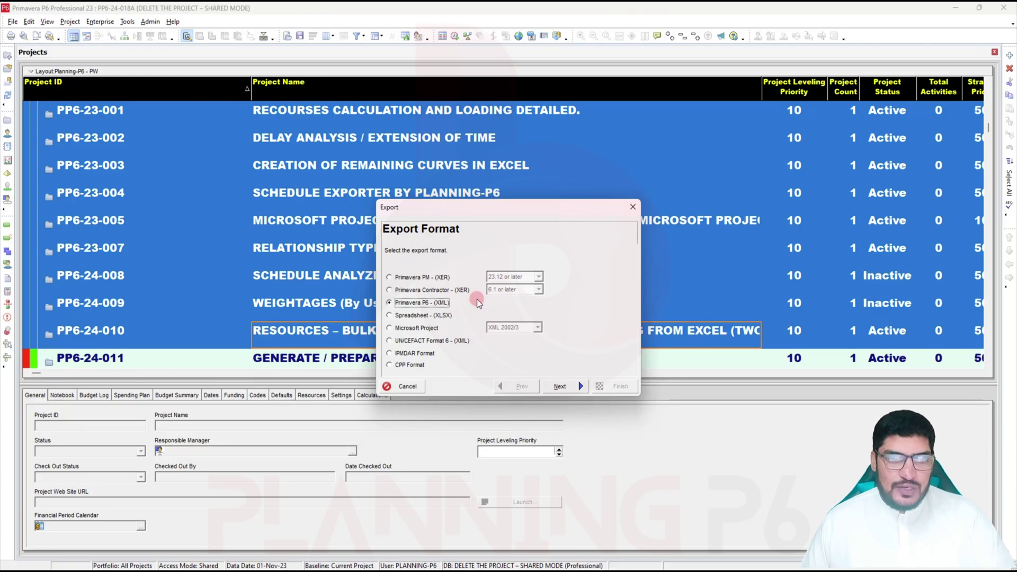
left_click(559, 386)
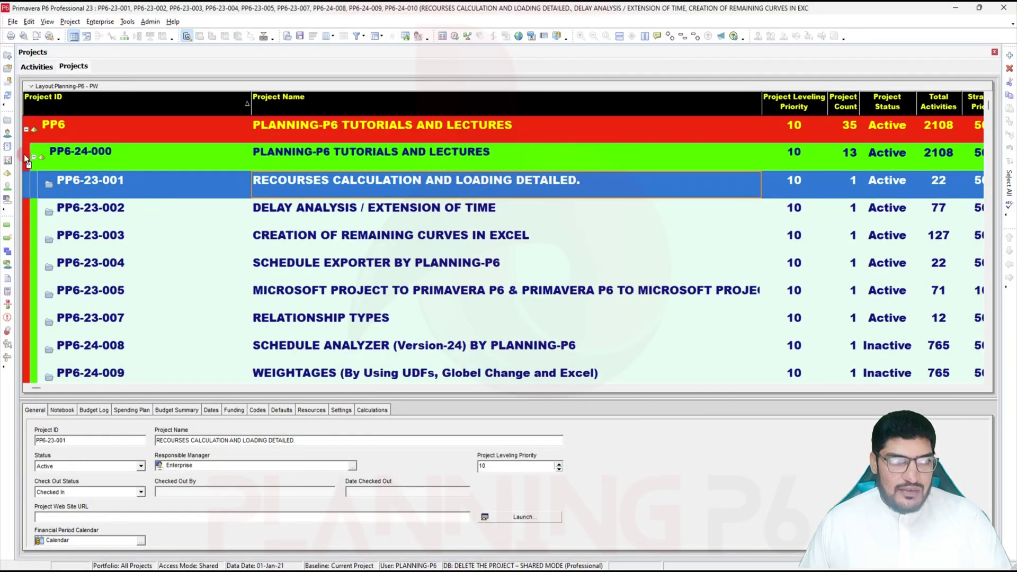
Collapse the PP6-24-000 node and check the PM Database type and file location in the program's system information
left_click(33, 157)
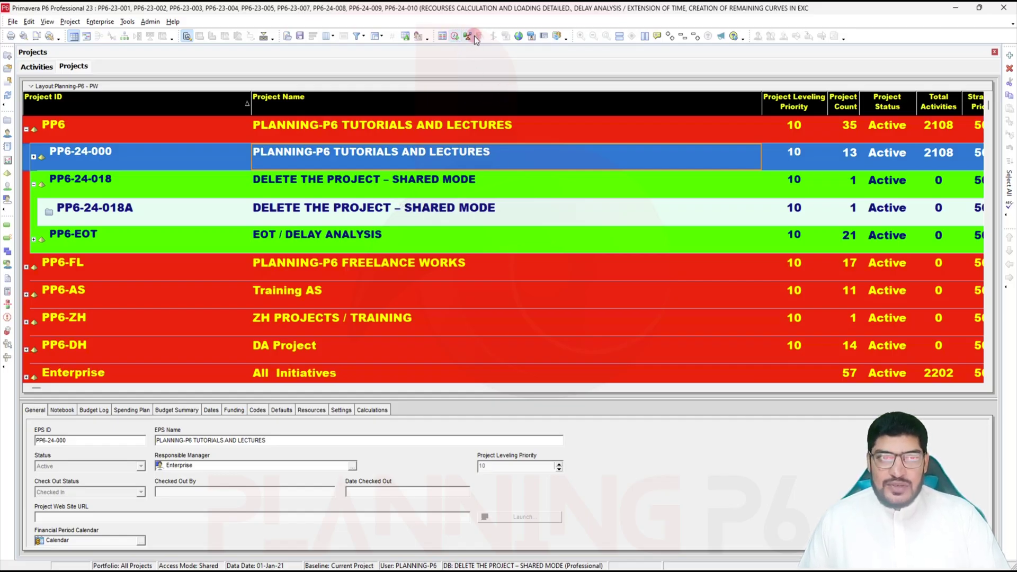
left_click(173, 21)
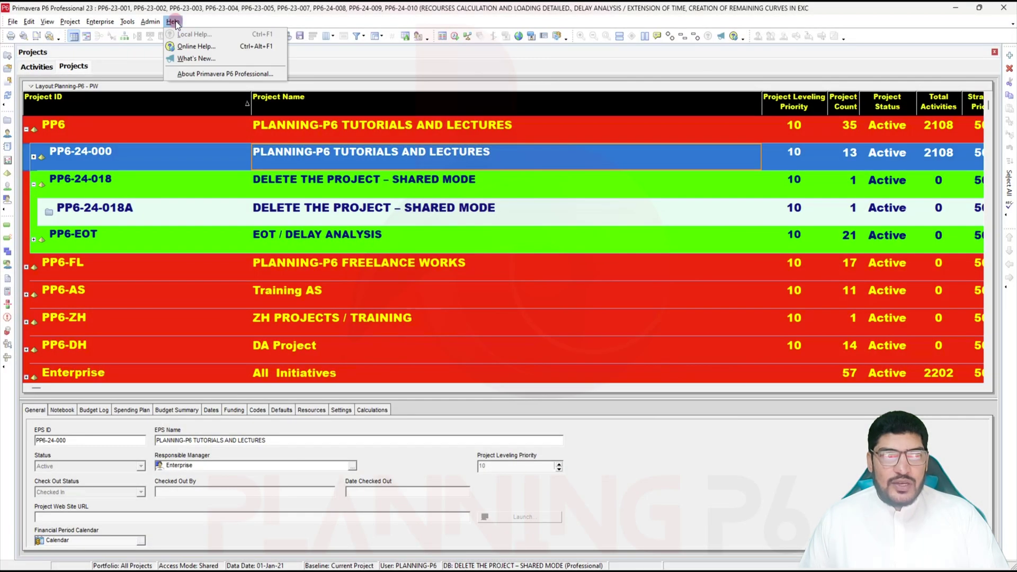
left_click(212, 75)
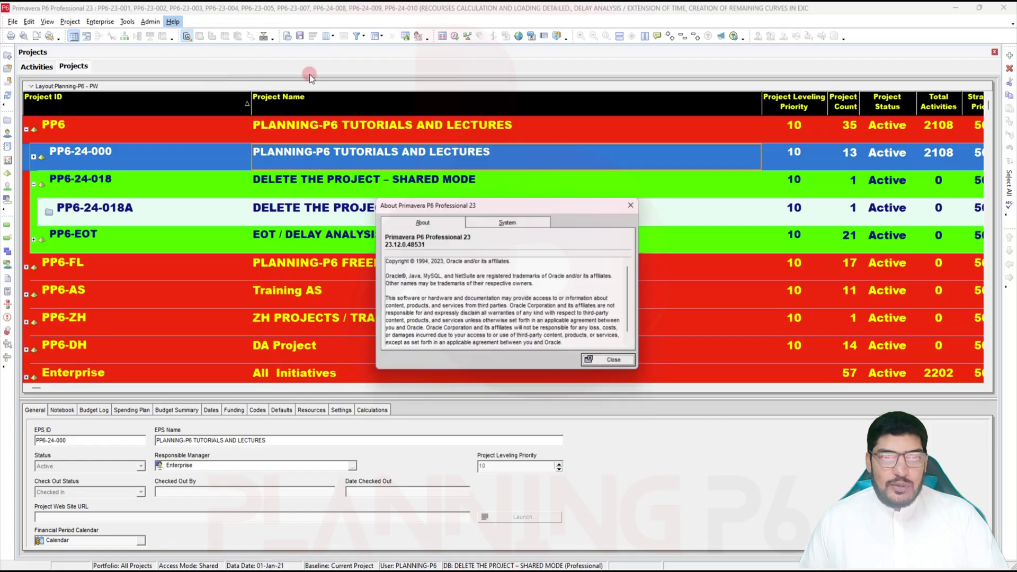
left_click(481, 222)
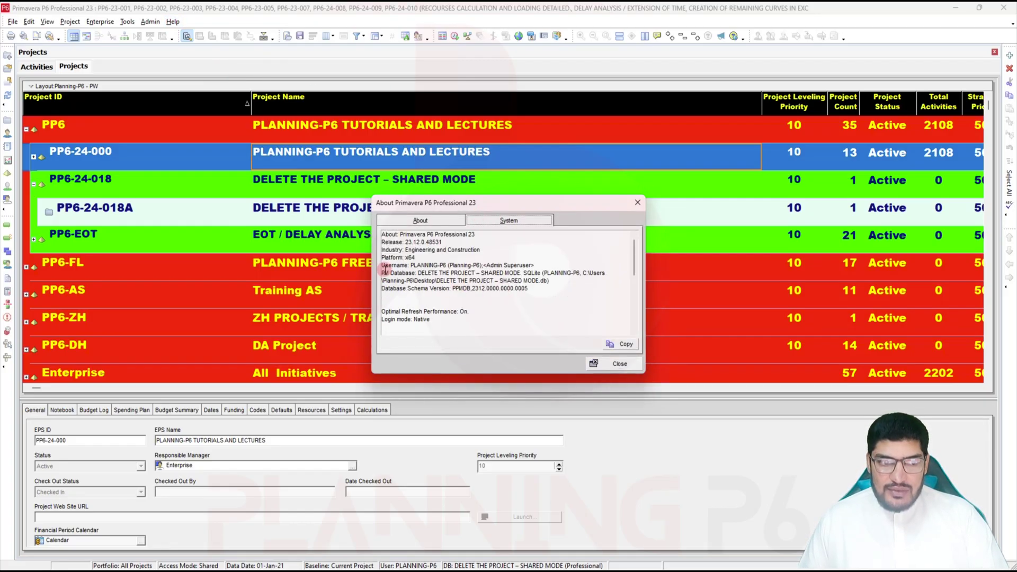
left_click_drag(384, 273, 585, 283)
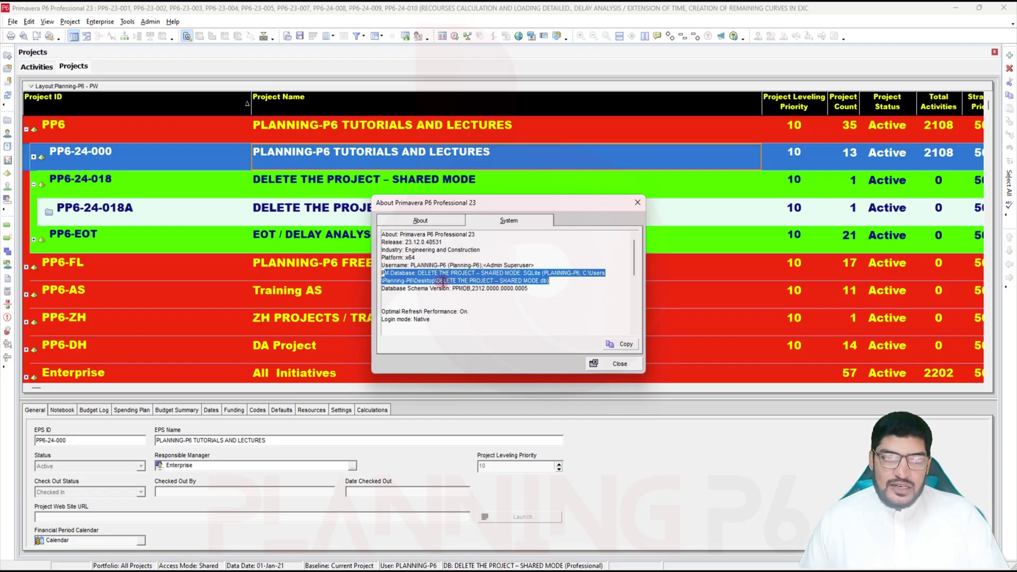
left_click(619, 364)
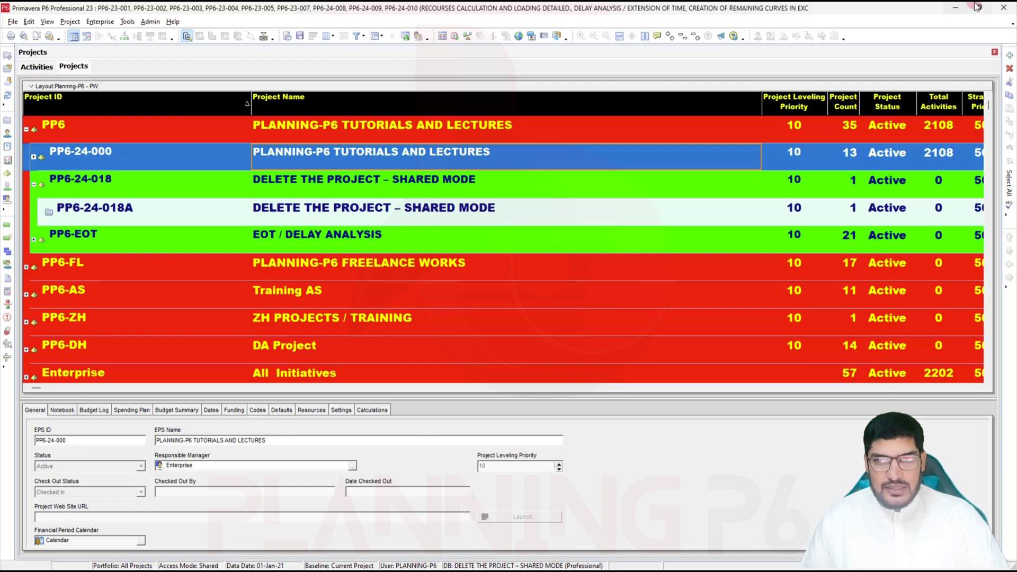
Try once more to delete project PP6-24-018A while the other projects are open
left_click(464, 212)
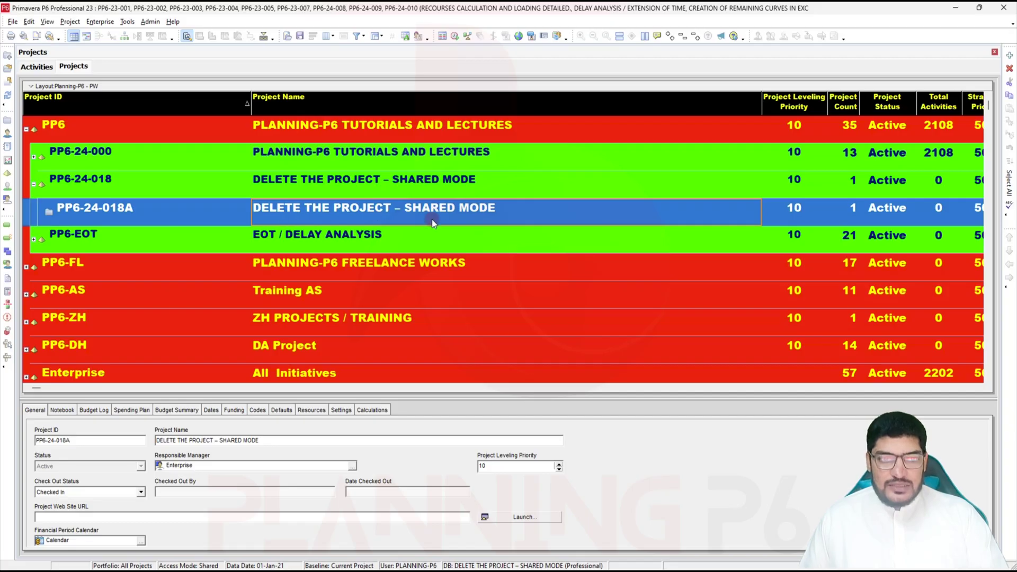
key("Delete")
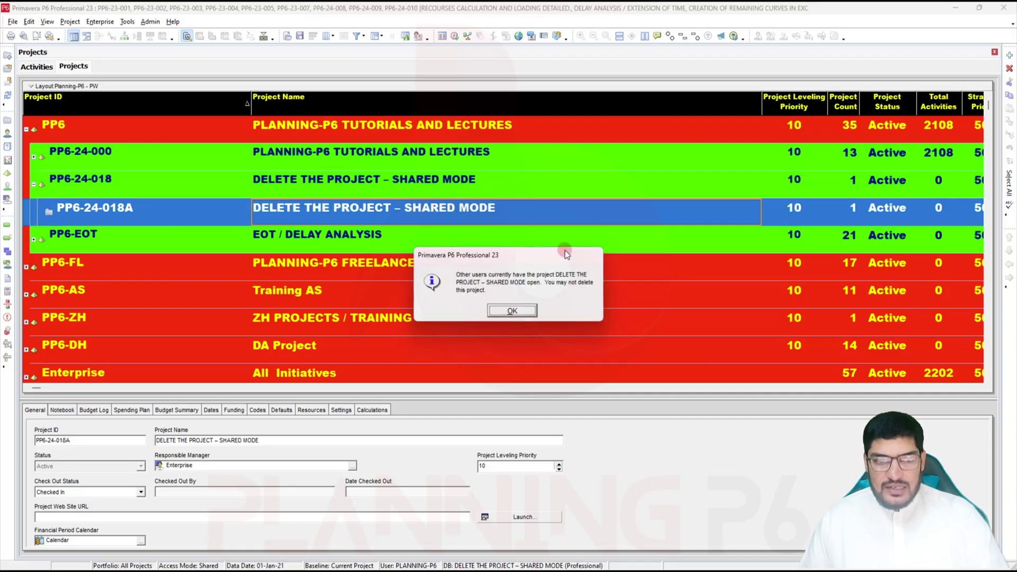
left_click(522, 311)
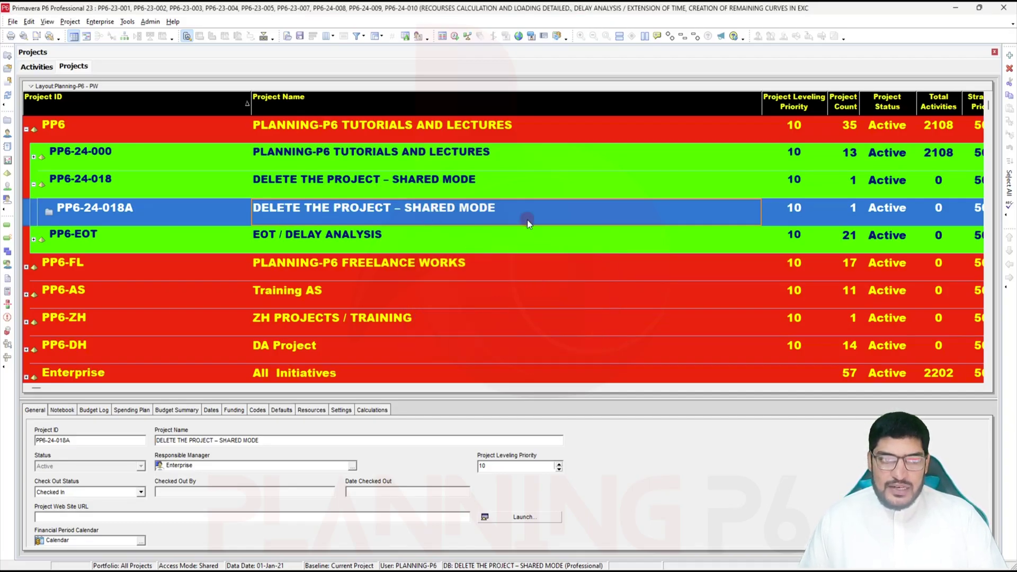
Exit Primavera P6 Professional
left_click(1004, 8)
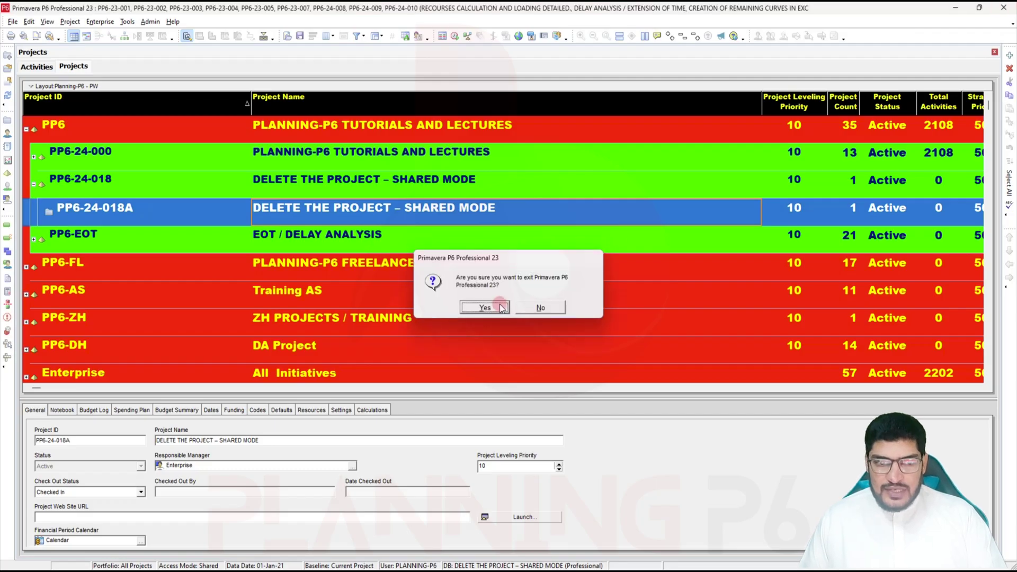
left_click(500, 308)
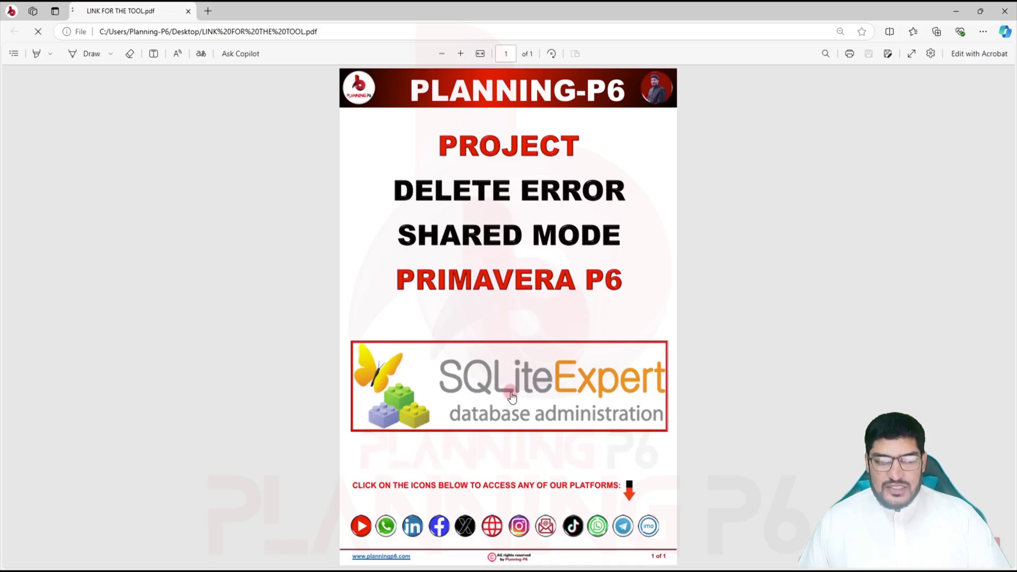
Follow the SQLite Expert link in the PDF and download the freeware SQLite Expert Personal 64bit installer
left_click(462, 353)
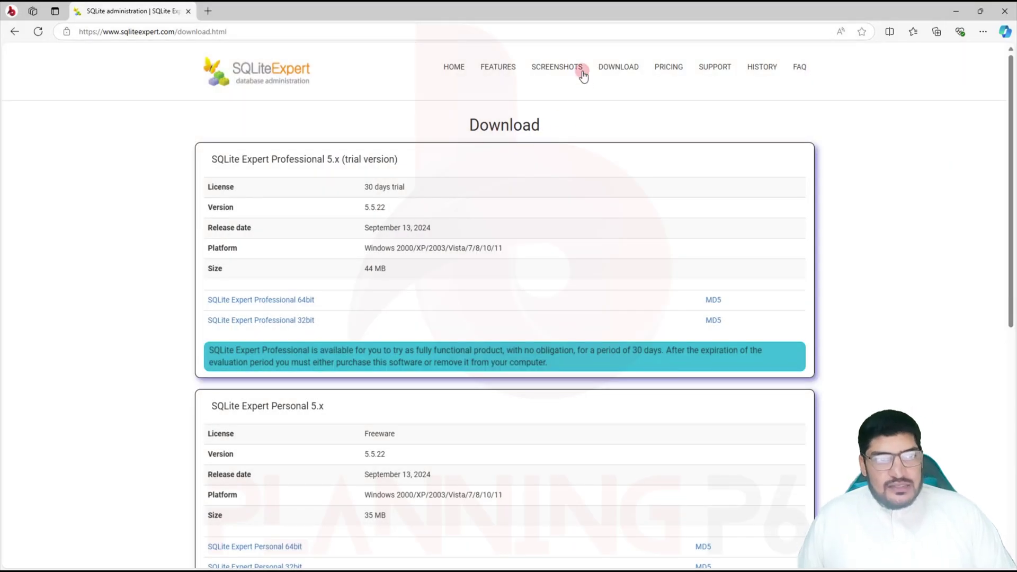
scroll(437, 297, "down", 2)
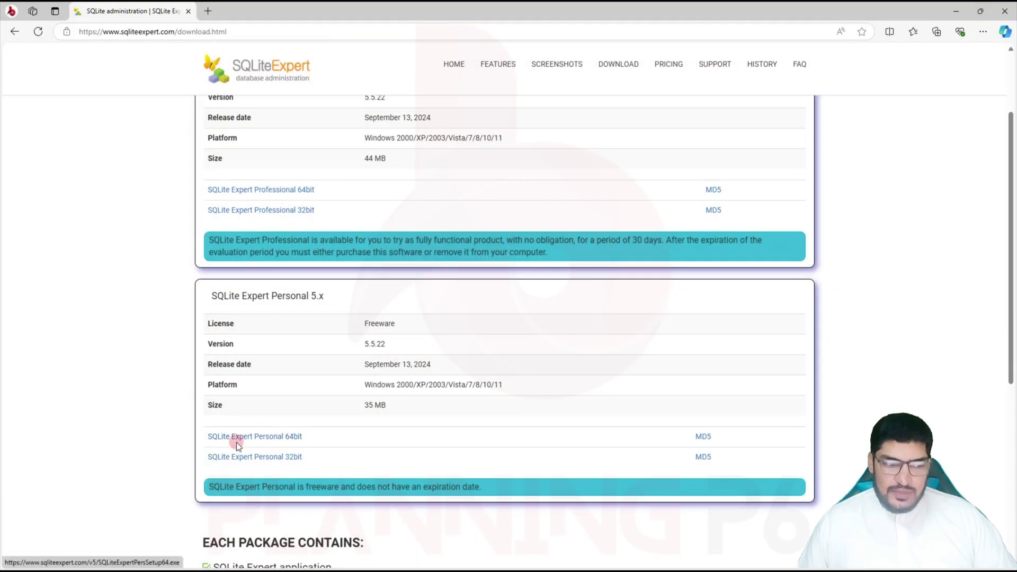
left_click(284, 438)
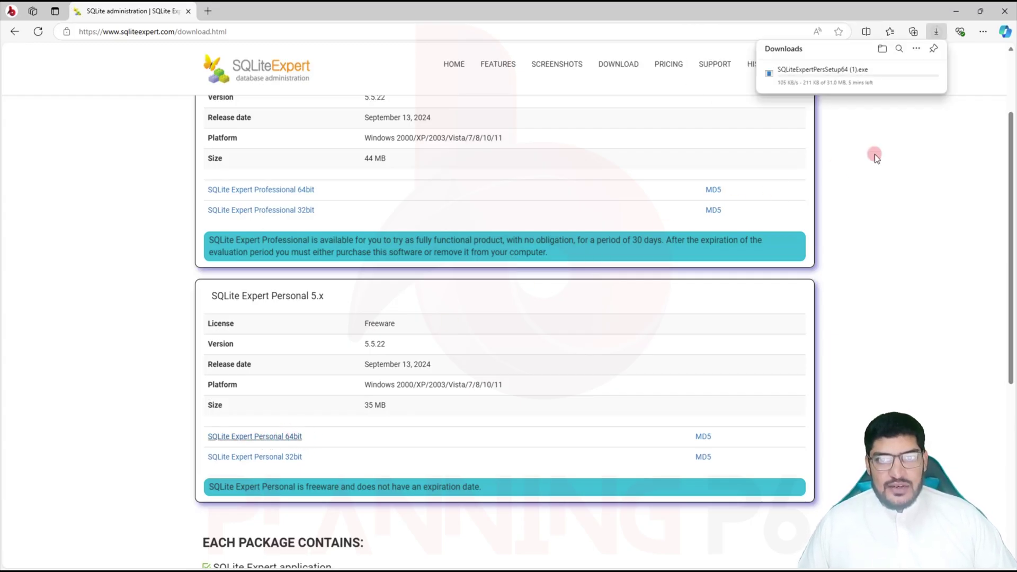
mouse_move(800, 85)
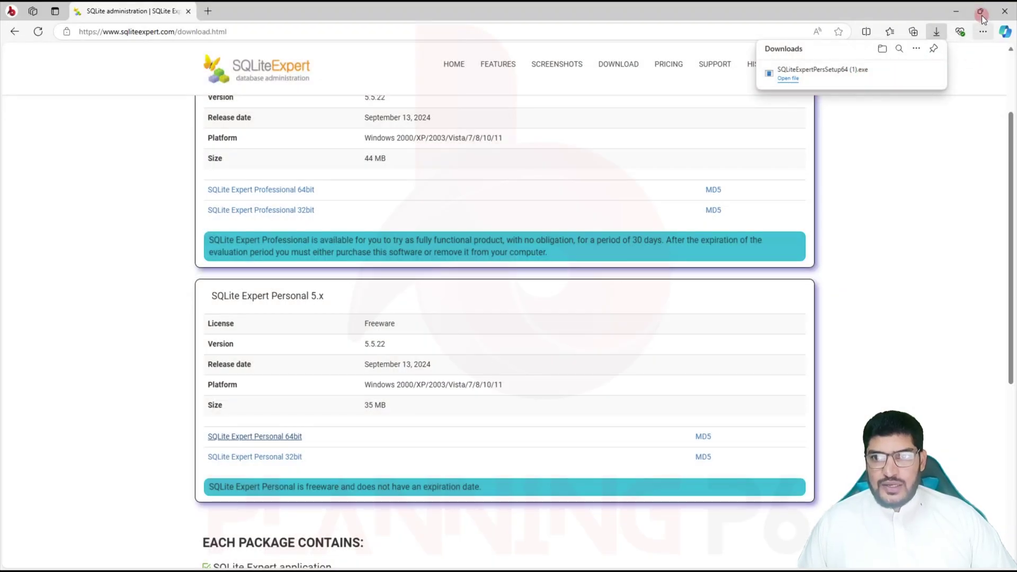
Minimize the browser, go to the Downloads folder in File Explorer and run the SQLiteExpertPersSetup64 (1) installer
left_click(956, 11)
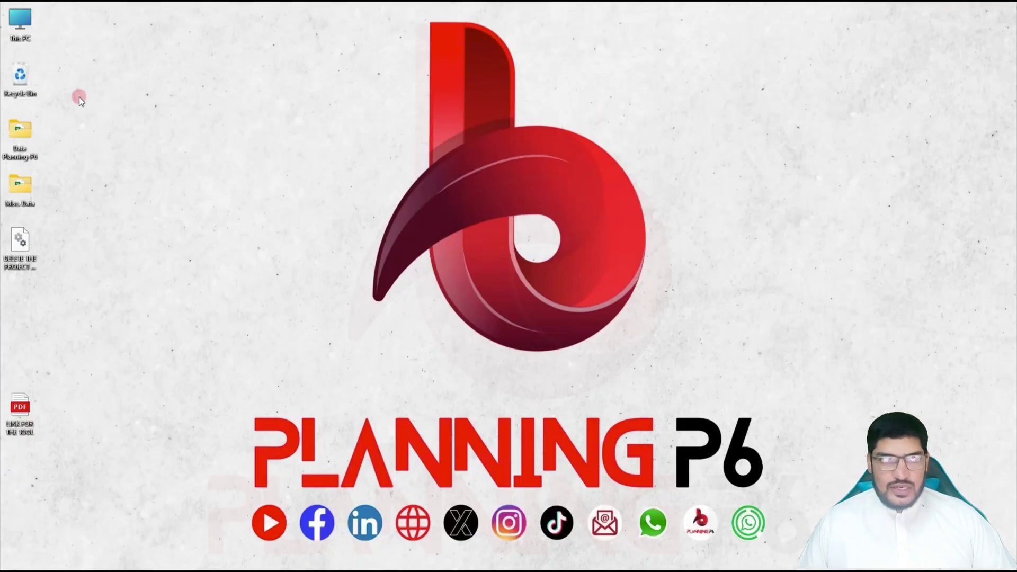
double_click(25, 26)
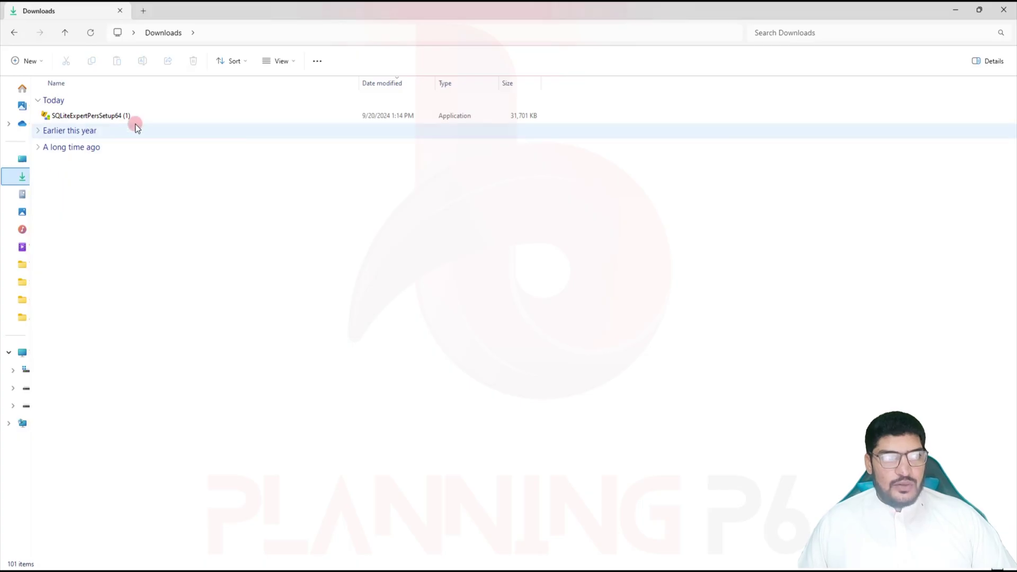
left_click(121, 117)
left_click(119, 116)
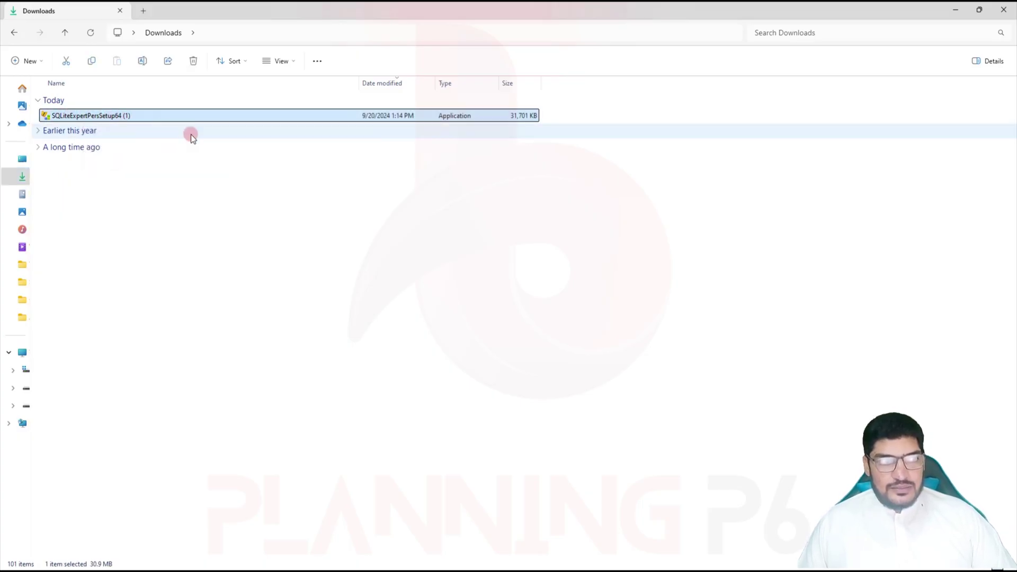
Move the SQLiteExpertPersSetup64 (1) installer from Downloads to the desktop and run it from there
key("ctrl+x")
key("super+d")
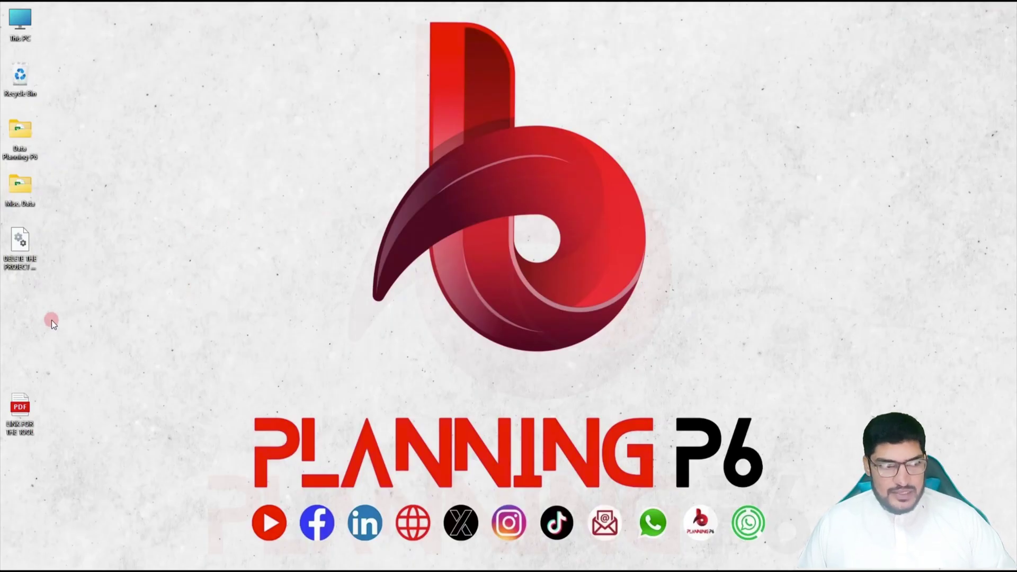
key("ctrl+v")
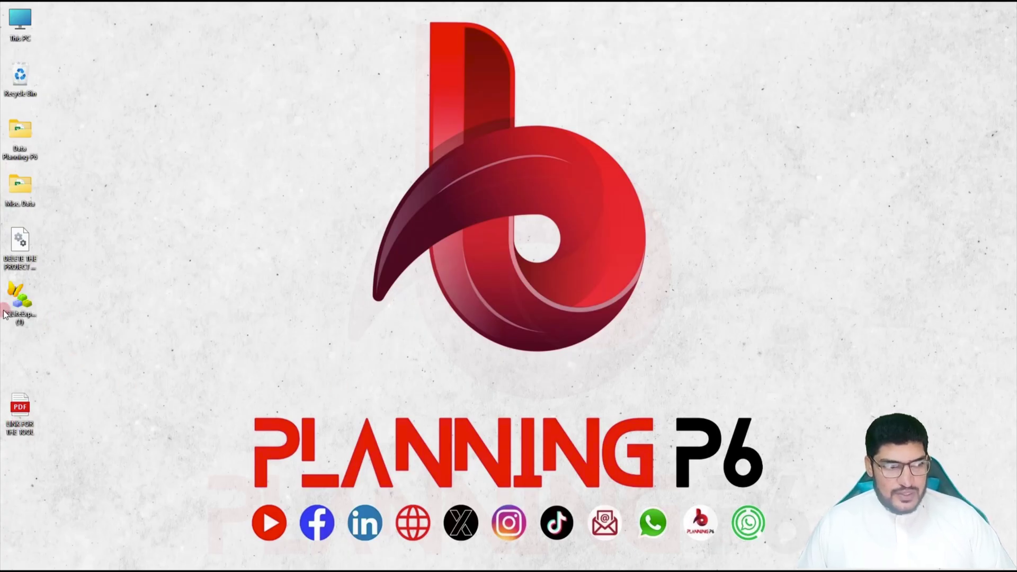
double_click(18, 306)
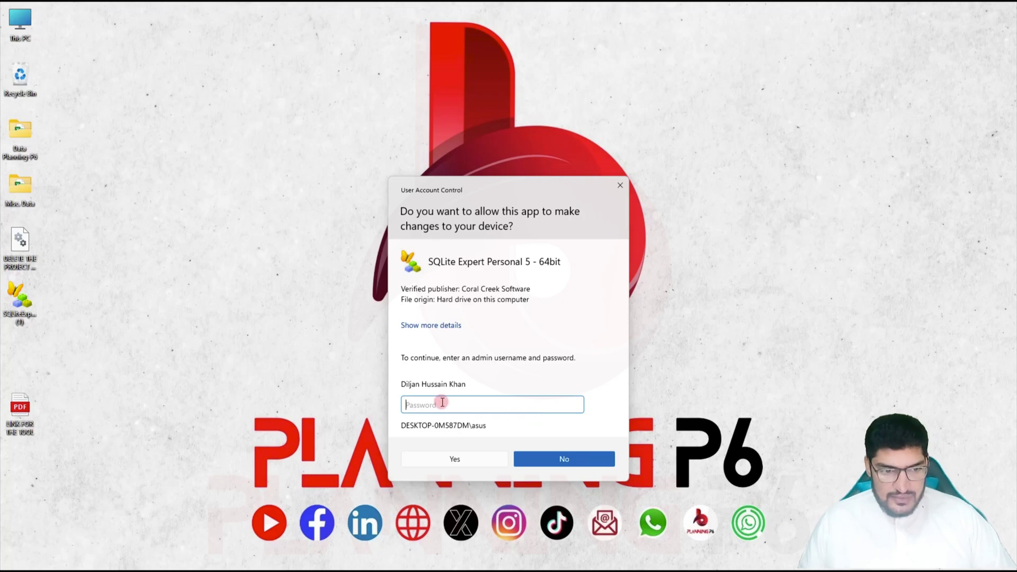
Accept the licence and install SQLite Expert Personal with the default folders and a desktop shortcut, launching it when setup finishes
left_click(443, 347)
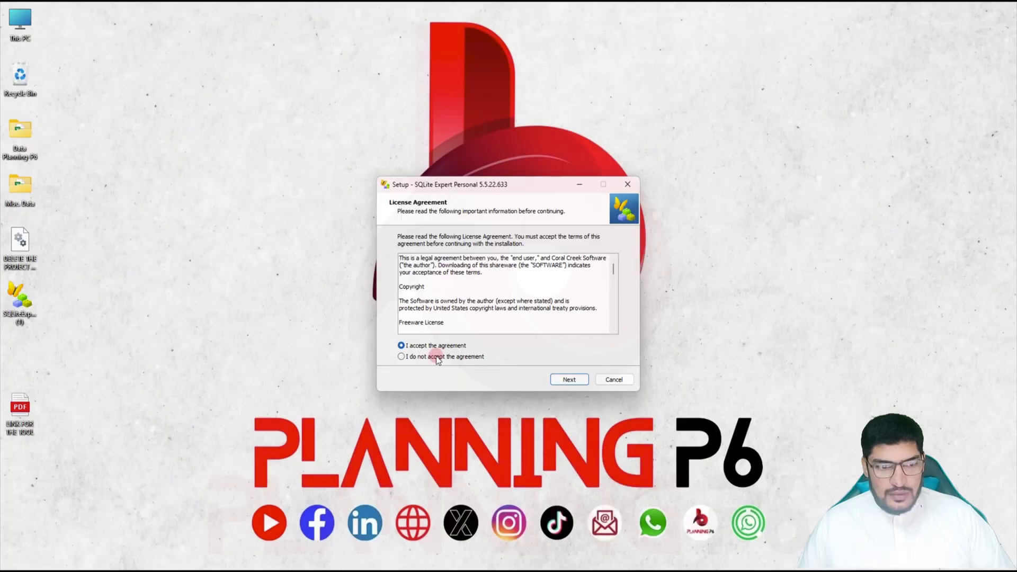
left_click(569, 380)
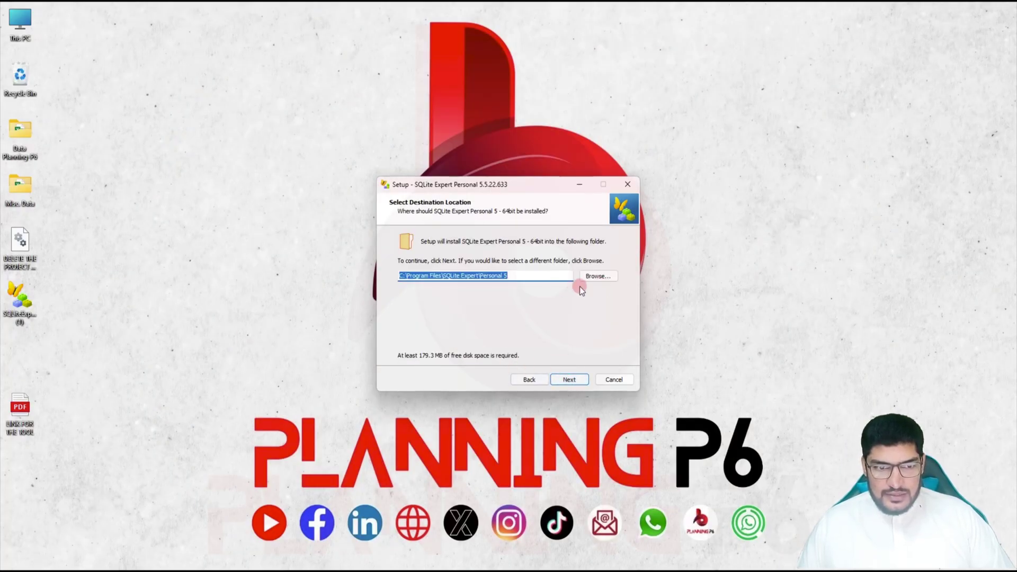
left_click(558, 383)
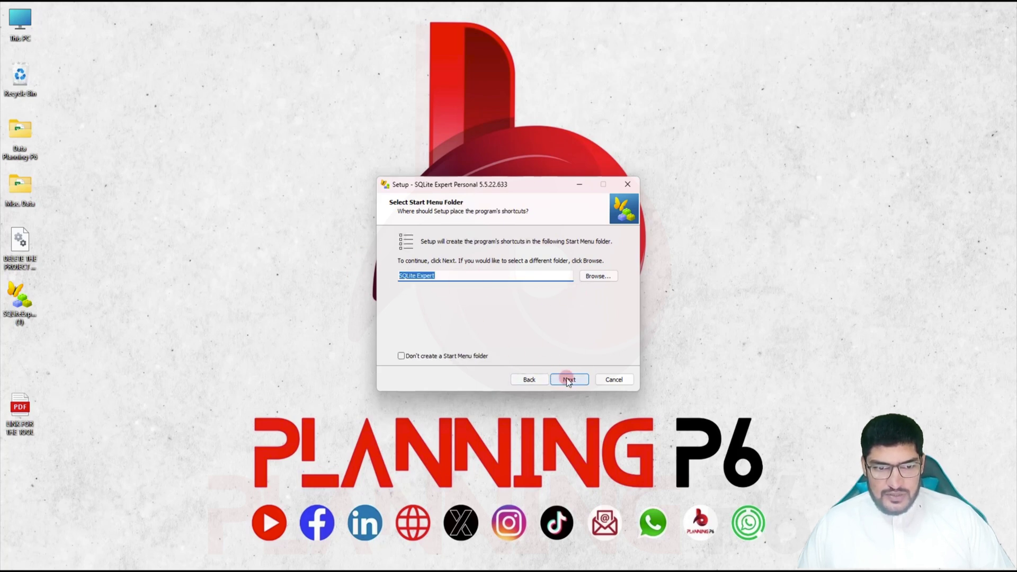
left_click(568, 380)
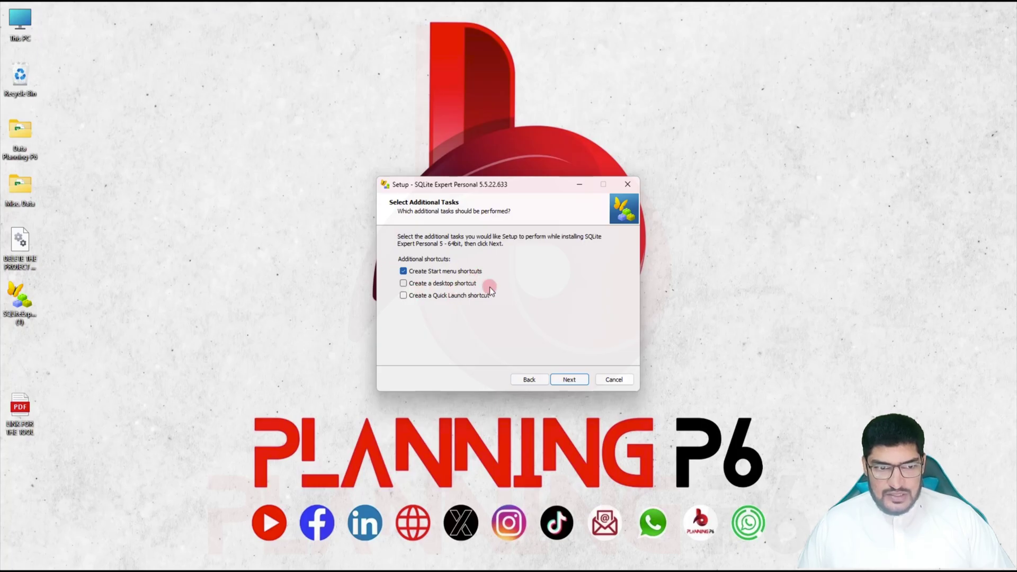
left_click(447, 285)
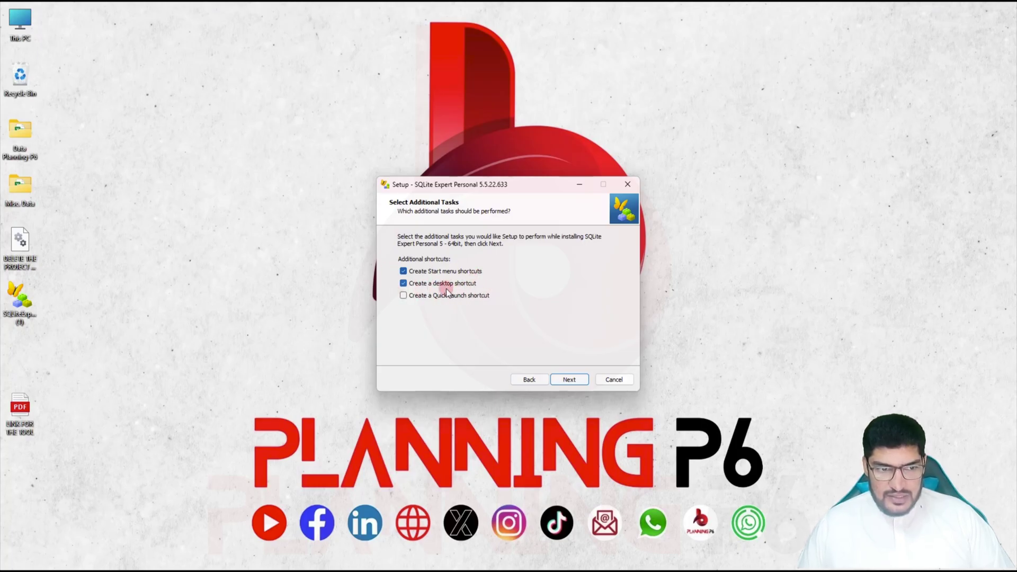
left_click(575, 377)
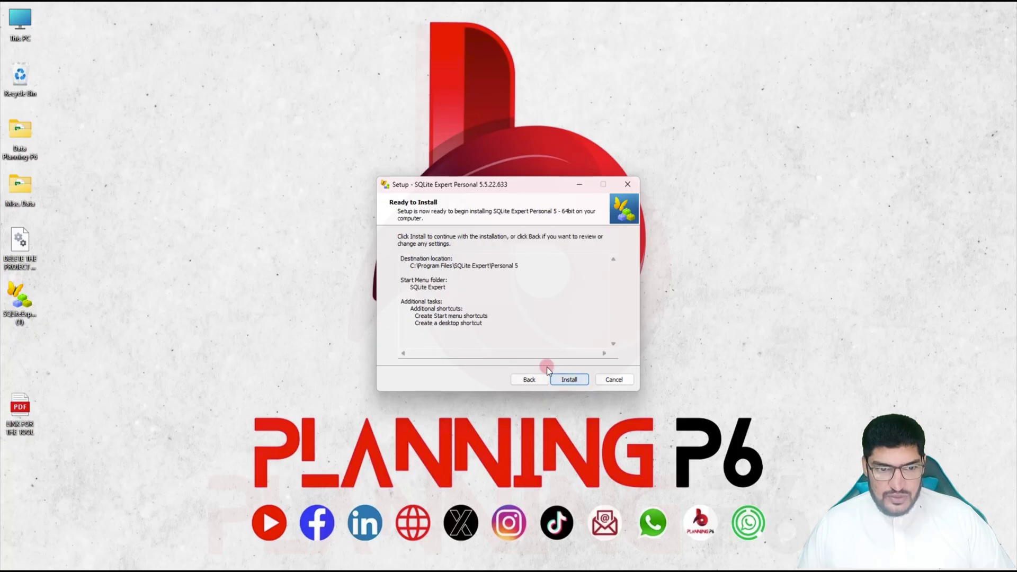
left_click(581, 379)
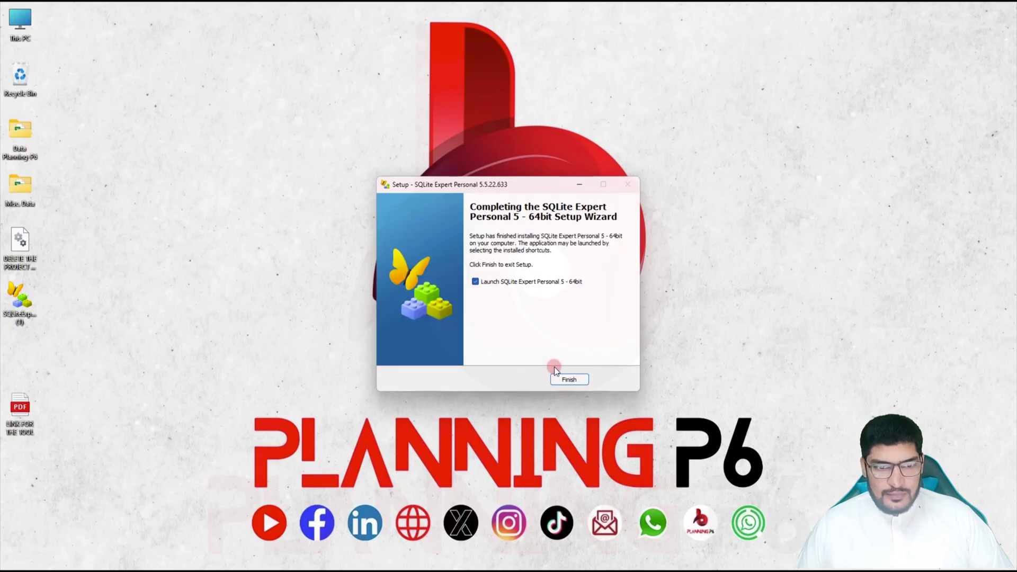
left_click(578, 381)
Refresh the desktop and bring up the SQLite Expert Personal window
right_click(280, 280)
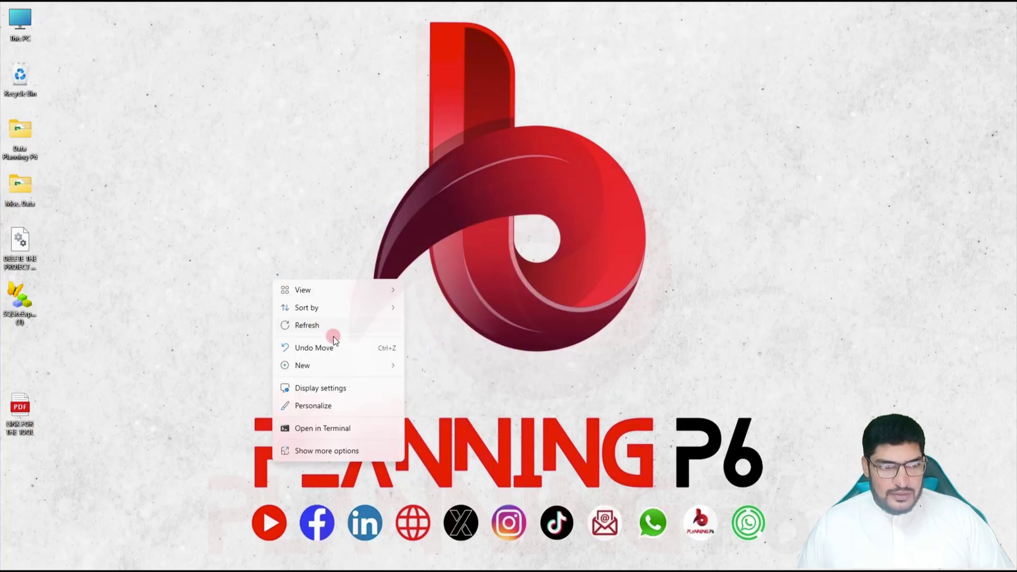
left_click(313, 324)
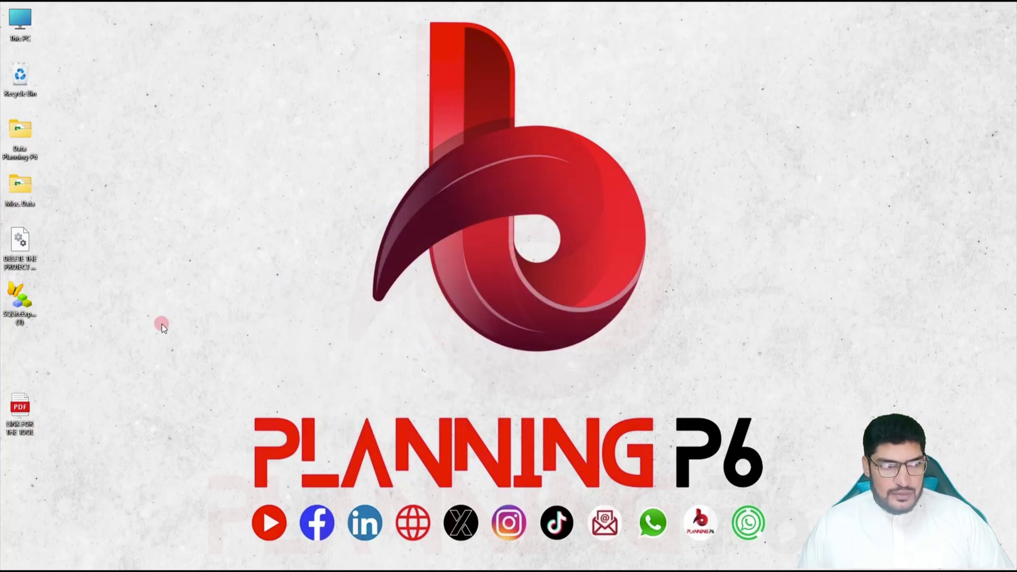
double_click(26, 311)
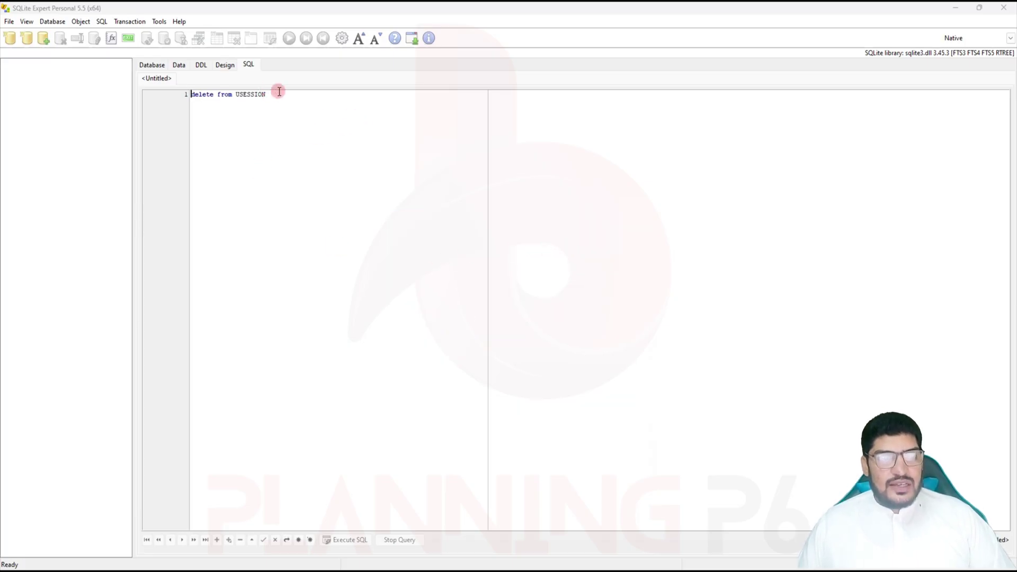
left_click(956, 7)
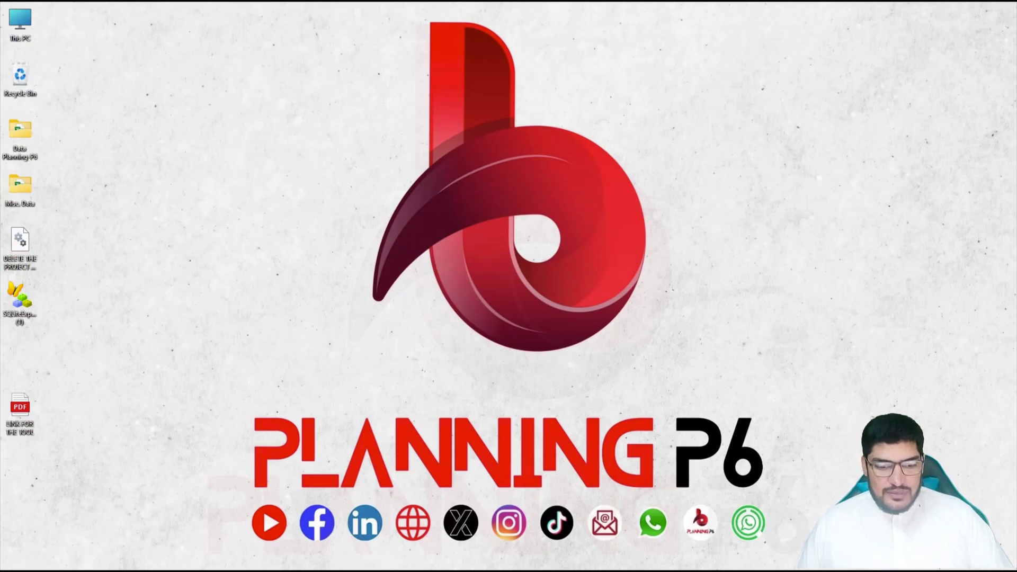
left_click(556, 525)
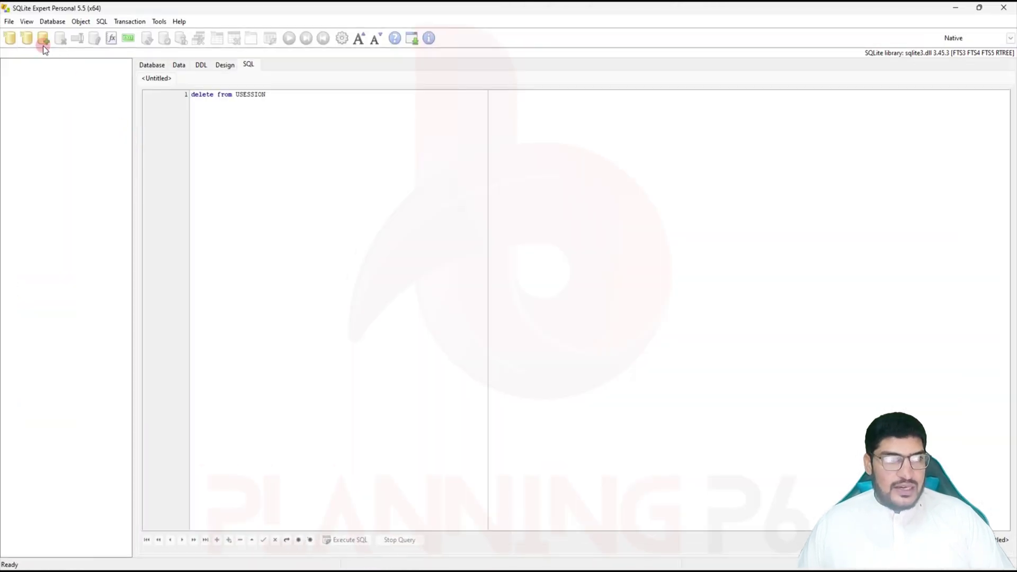
Open the database file DELETE THE PROJECT – SHARED MODE from the Desktop in SQLite Expert
left_click(7, 22)
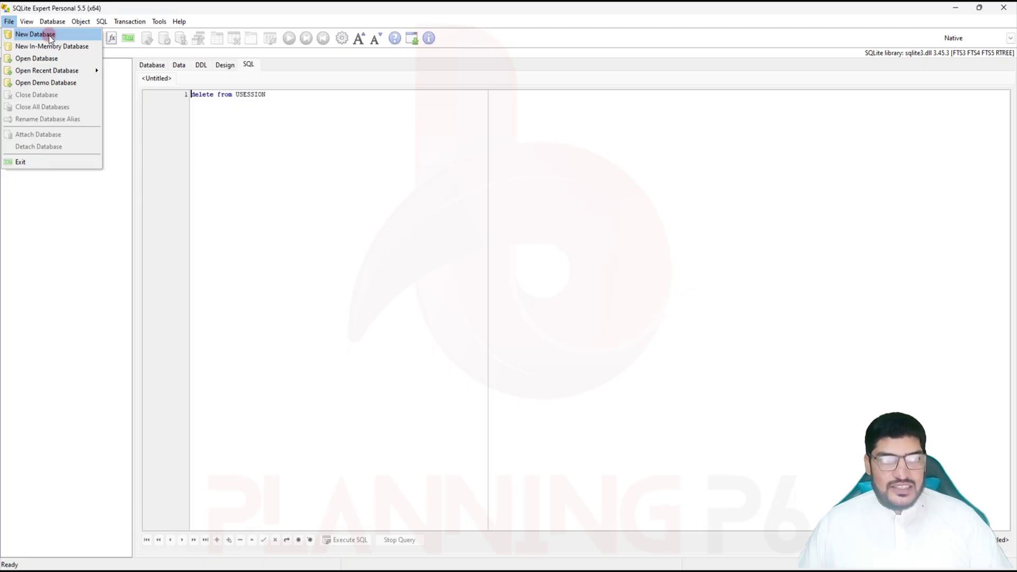
left_click(42, 59)
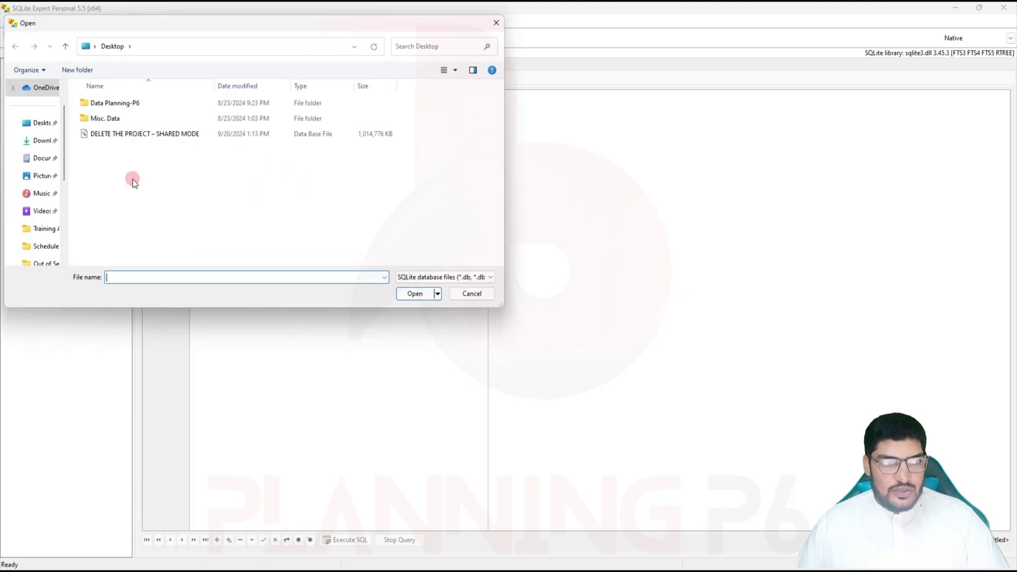
left_click(41, 123)
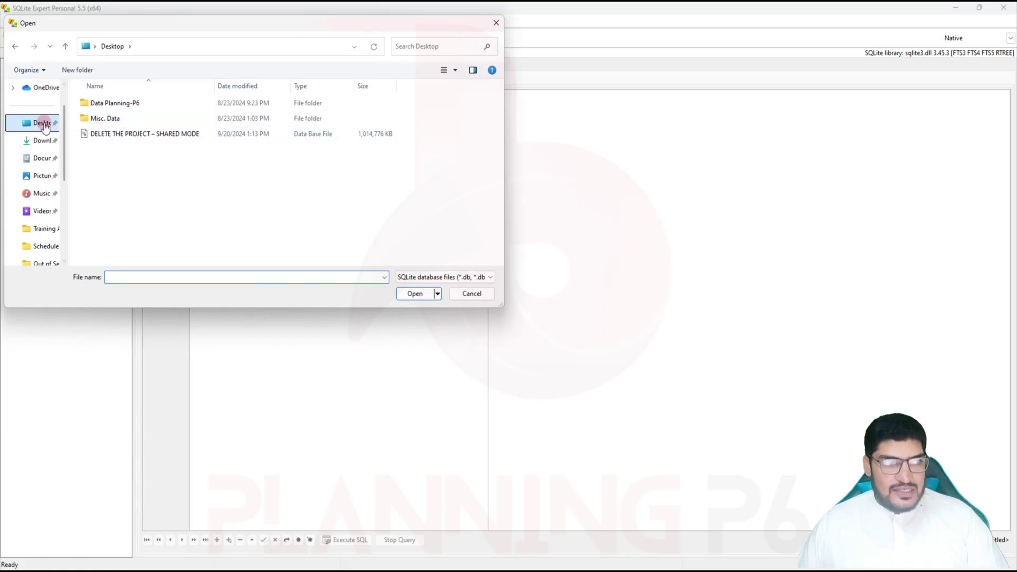
left_click(150, 135)
left_click(413, 294)
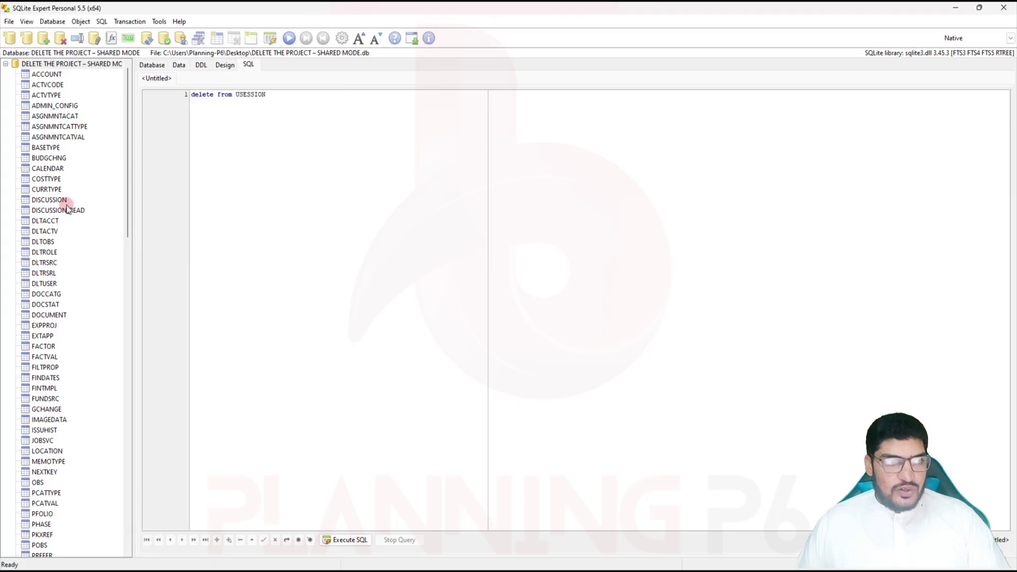
Write the SQL statement "delete from PROJSHAR" and execute it on the opened database
left_click(246, 66)
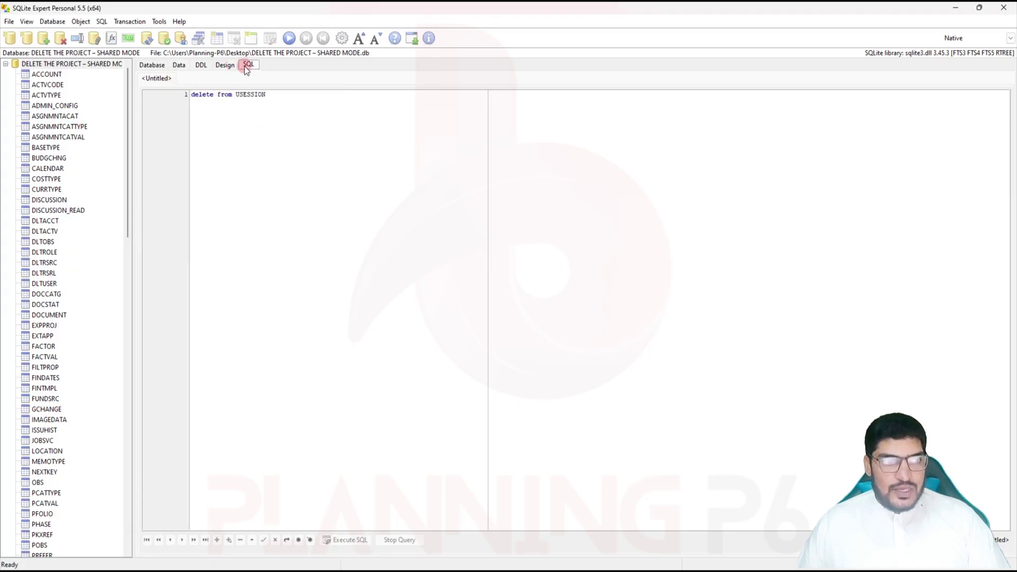
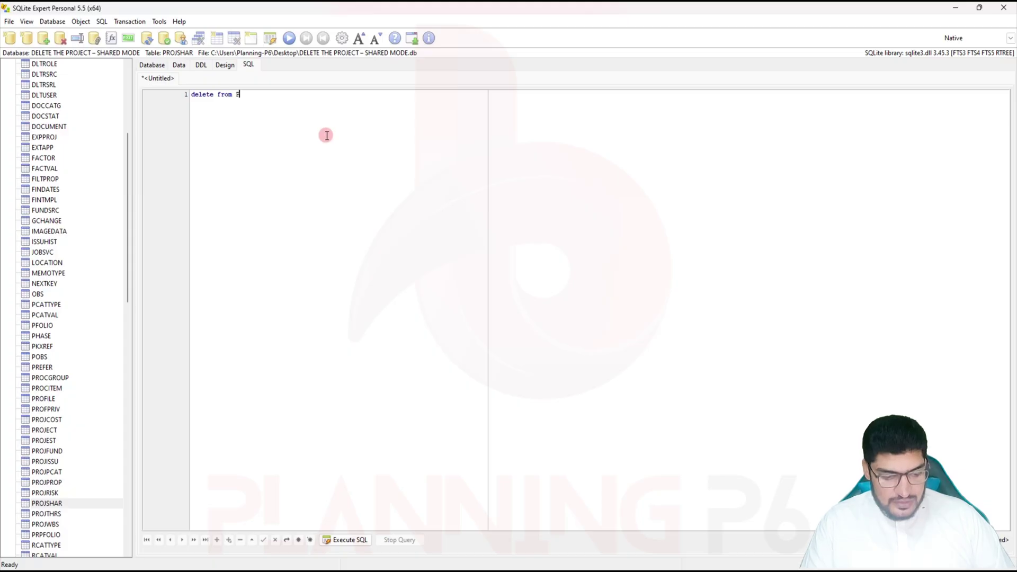
type("RO")
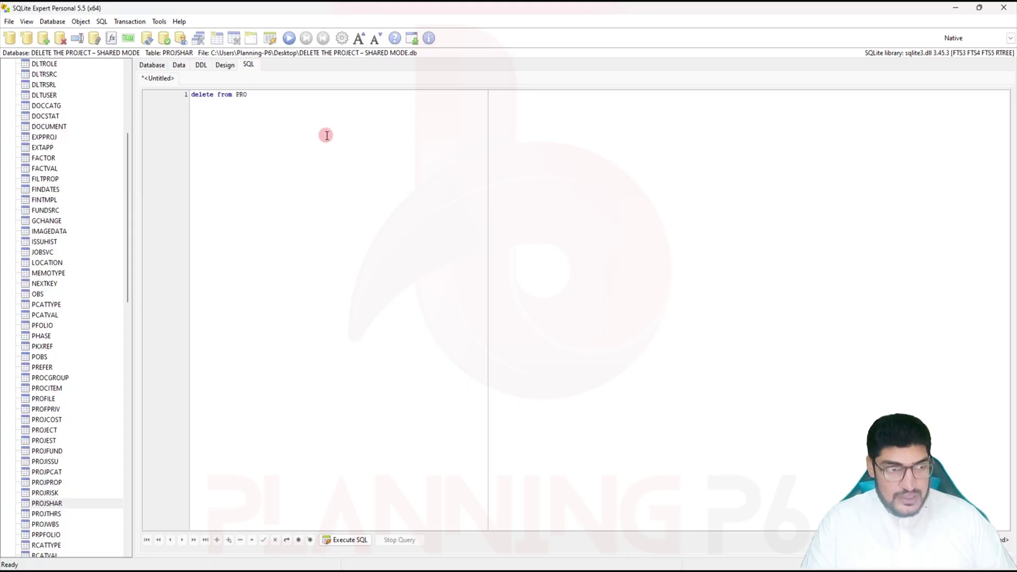
type("J")
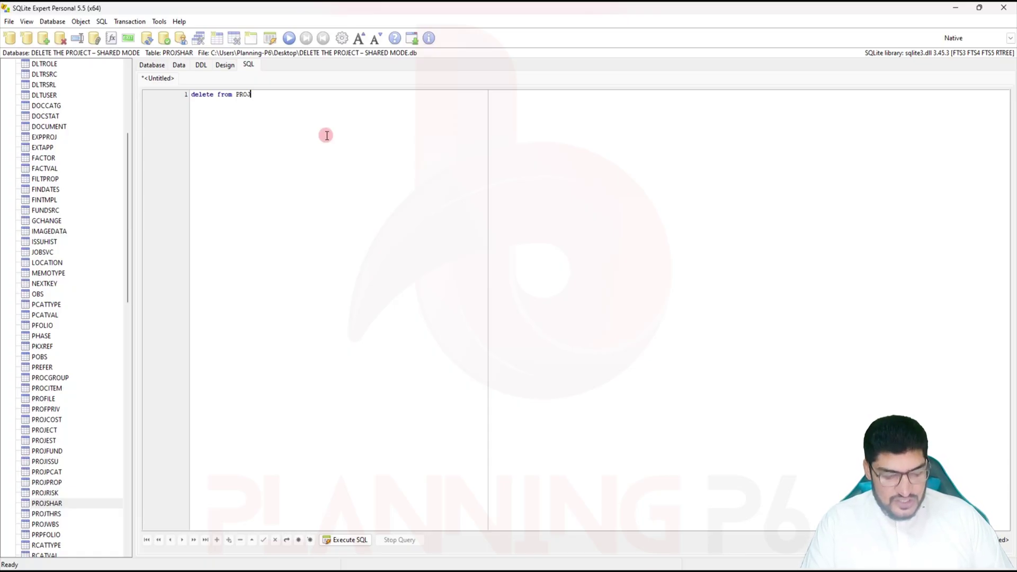
type("SHAR")
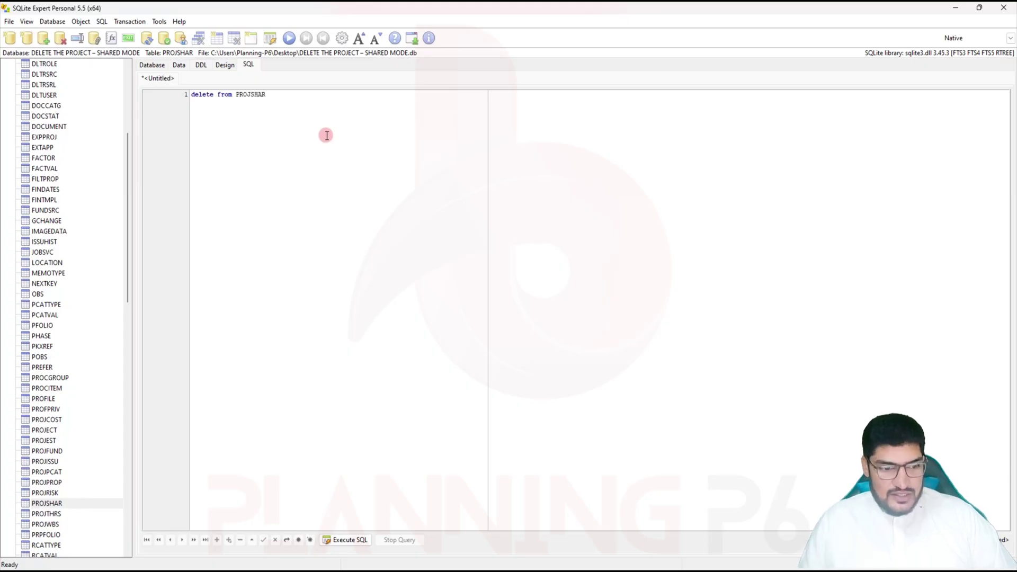
left_click(346, 541)
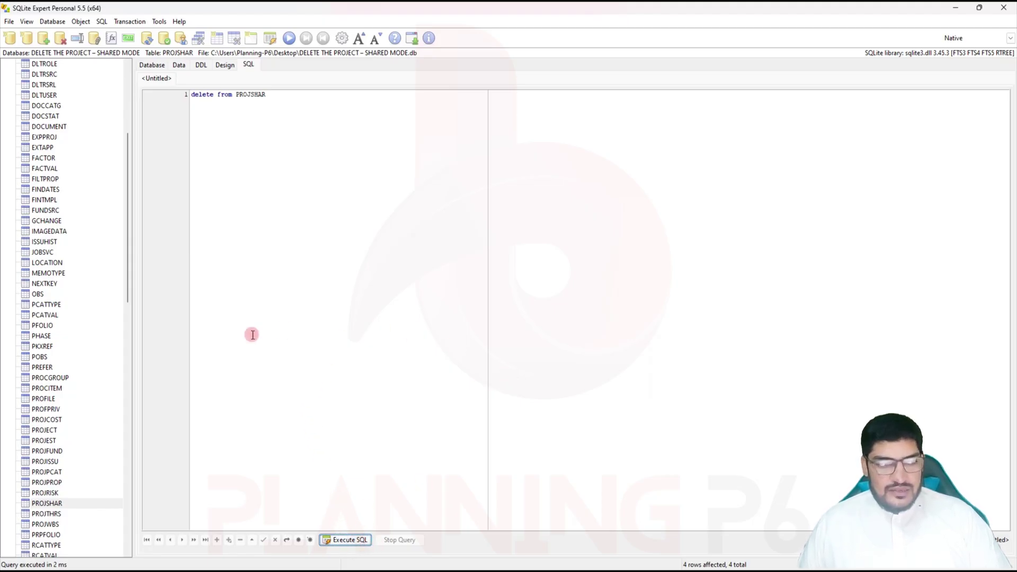
Find the USESSION table, change the SQL statement to "delete from USESSION" and execute it twice
scroll(76, 383, "down", 2)
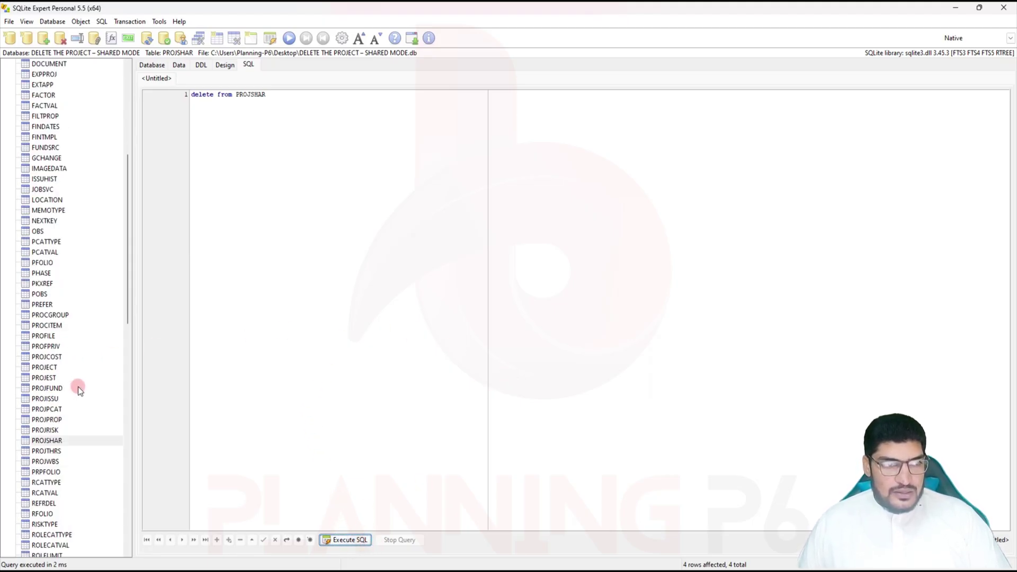
scroll(92, 367, "down", 6)
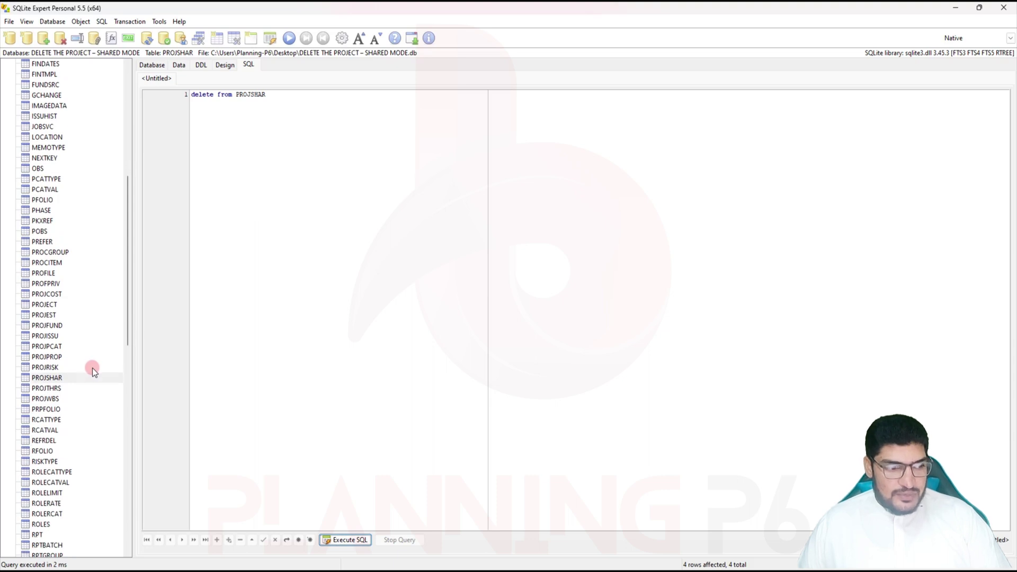
scroll(92, 368, "down", 7)
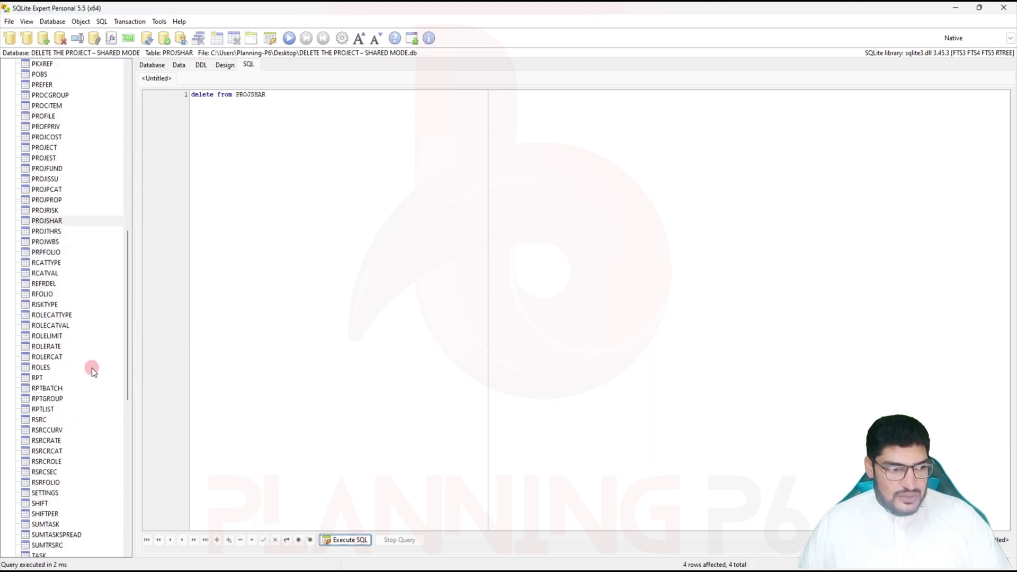
scroll(91, 368, "down", 3)
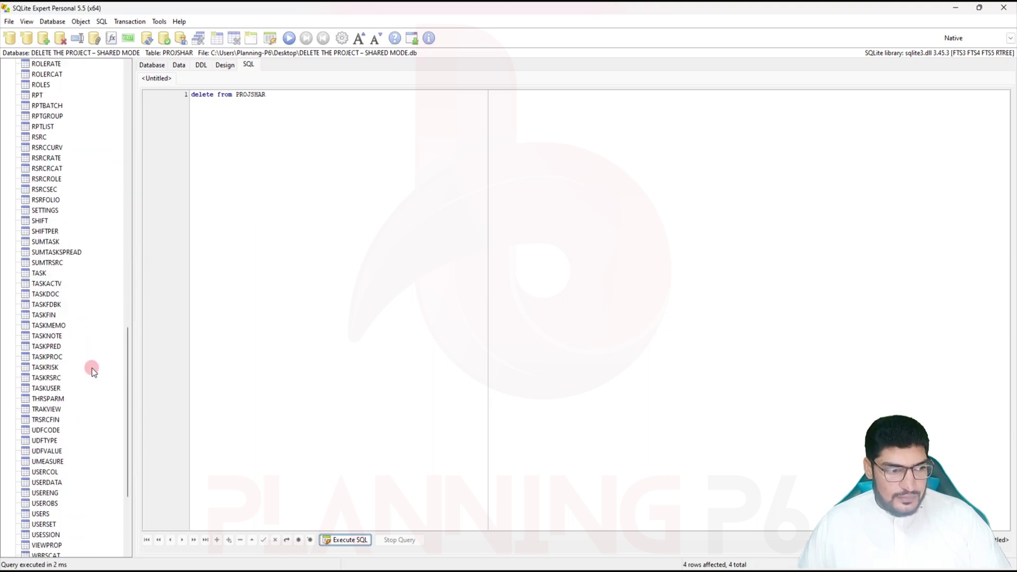
left_click(54, 533)
left_click_drag(281, 99, 236, 94)
left_click(58, 536)
type("USESSION")
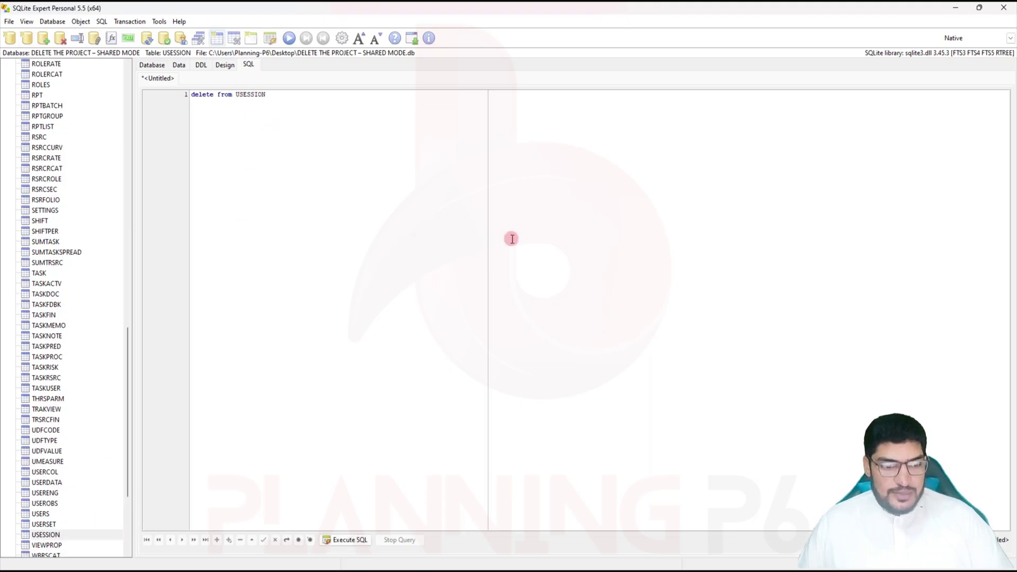
left_click(343, 540)
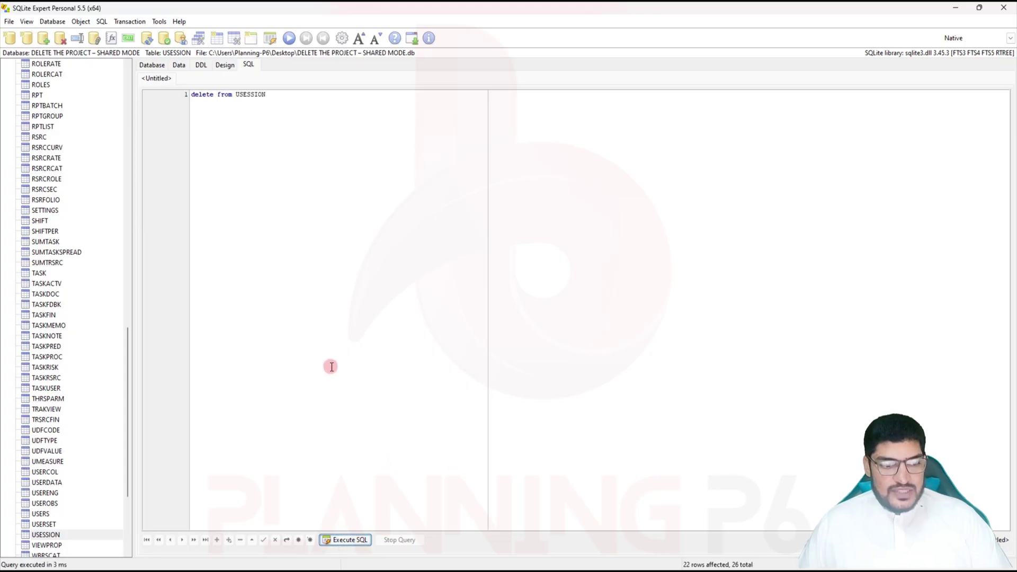
left_click(343, 540)
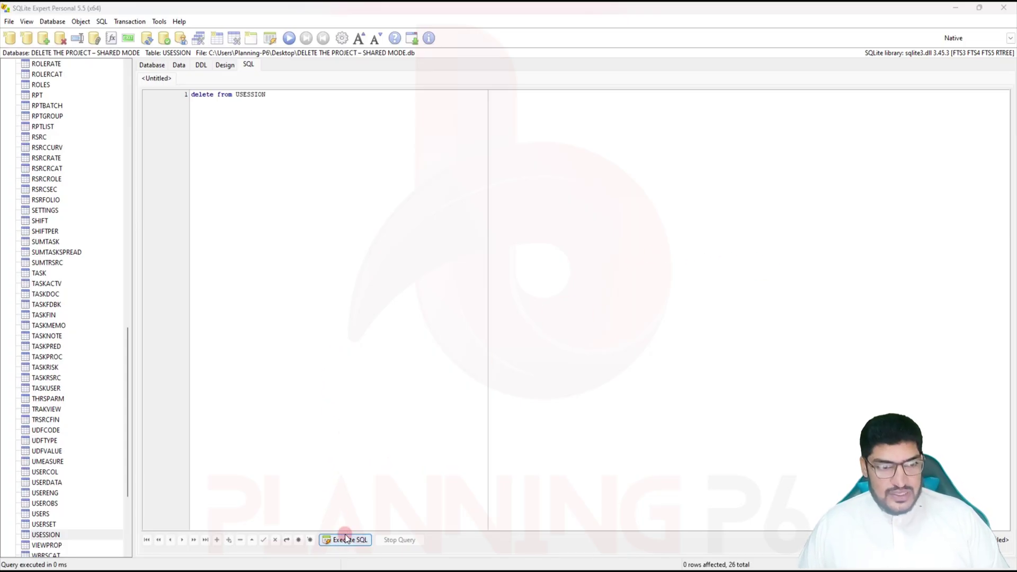
Close SQLite Expert Personal without saving the SQL script and refresh the desktop
key("ctrl+s")
left_click(472, 294)
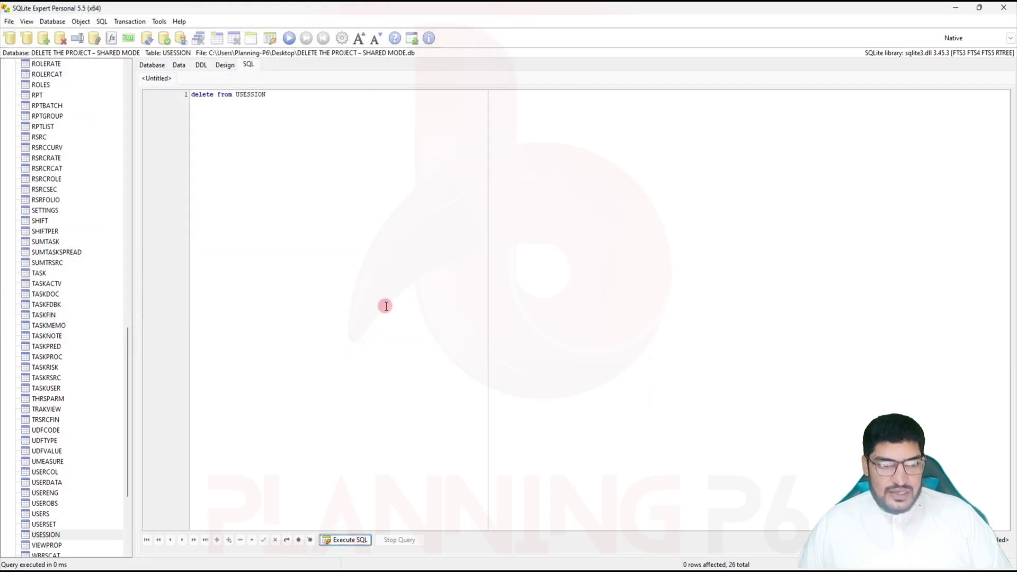
left_click(1004, 8)
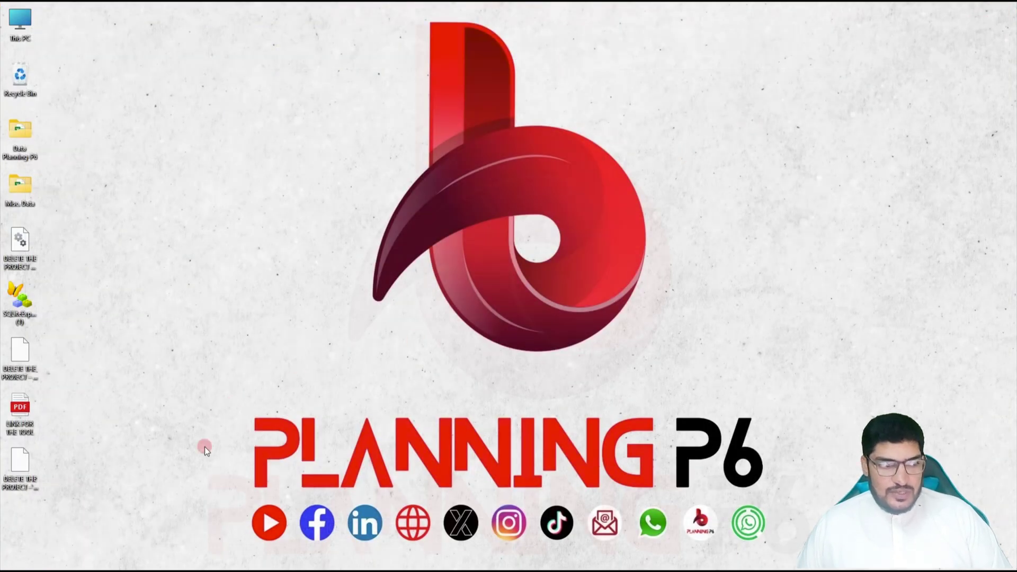
right_click(446, 246)
left_click(452, 294)
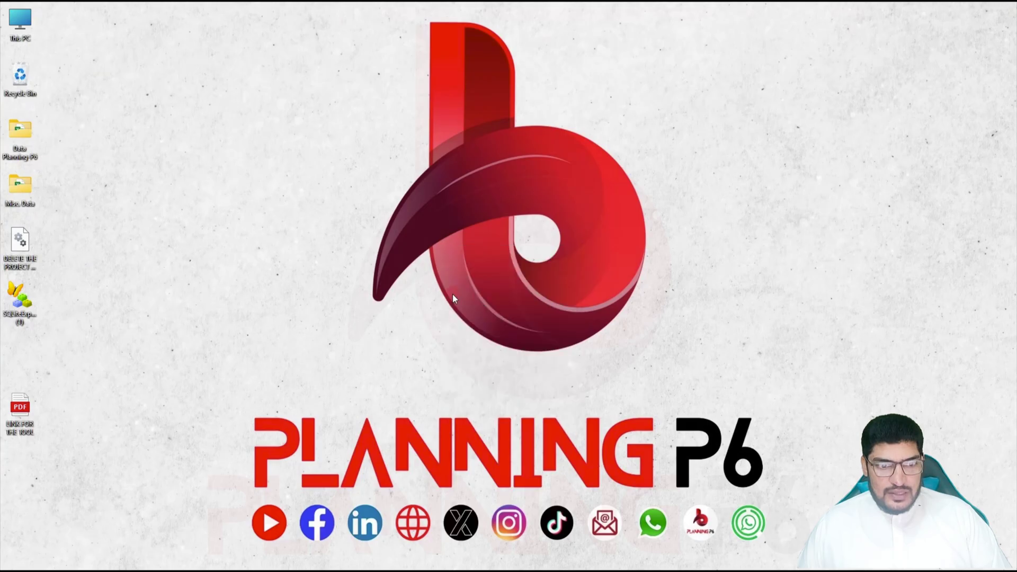
Refresh the desktop and log in to P6 Professional 23 with the account password, re-entering it for a second attempt
right_click(269, 182)
left_click(284, 220)
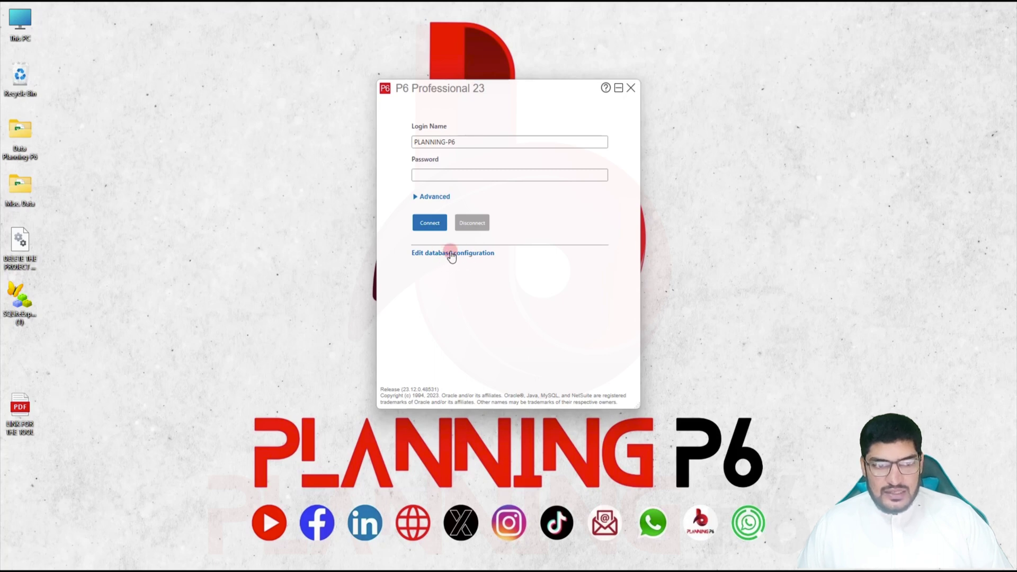
left_click(445, 176)
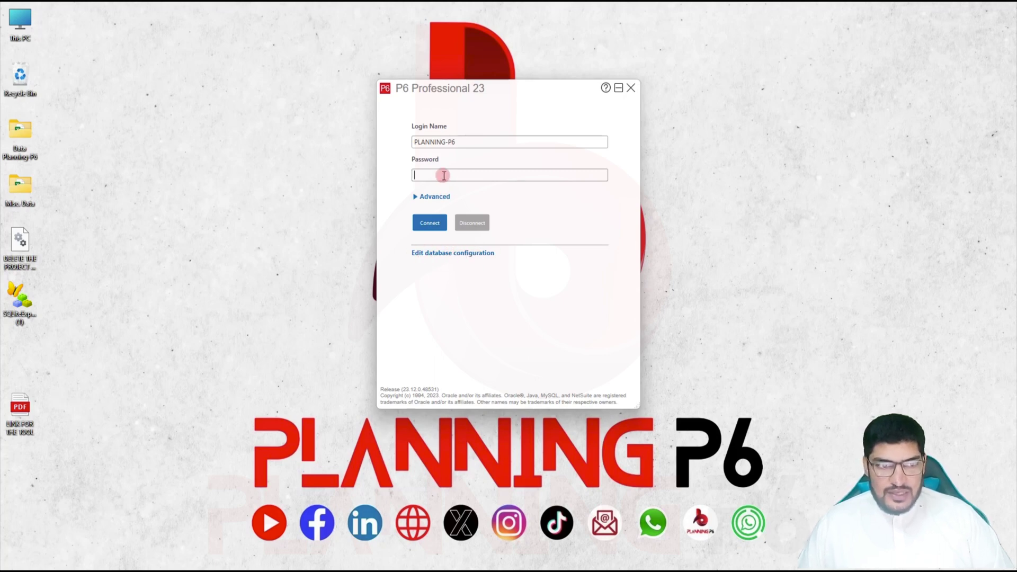
type("******")
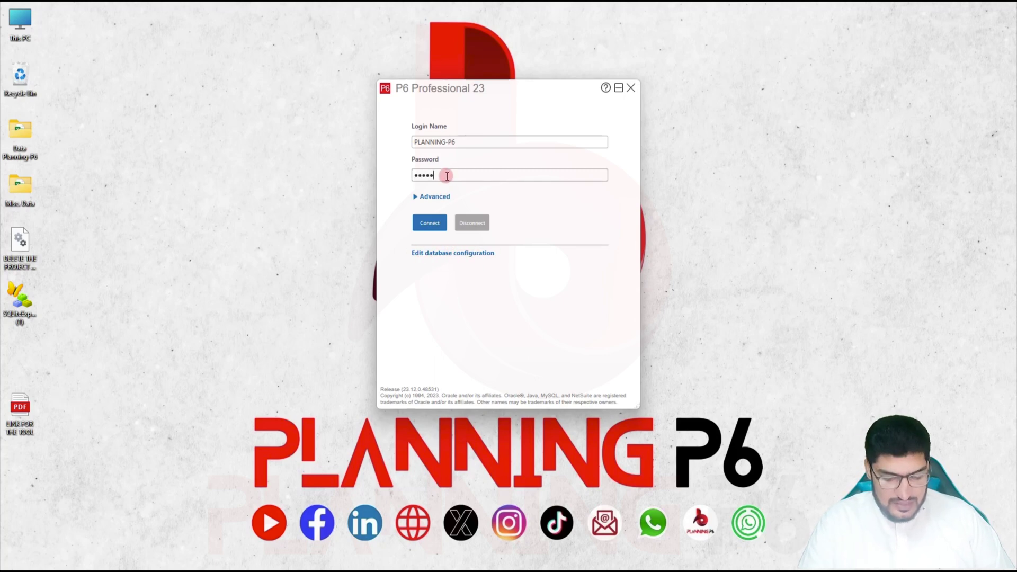
left_click(430, 223)
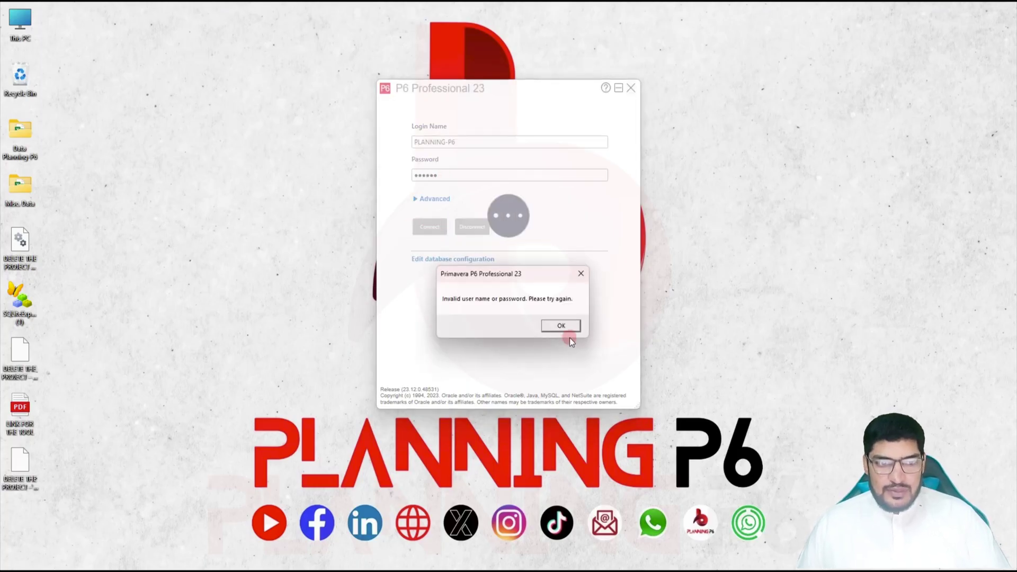
left_click(561, 326)
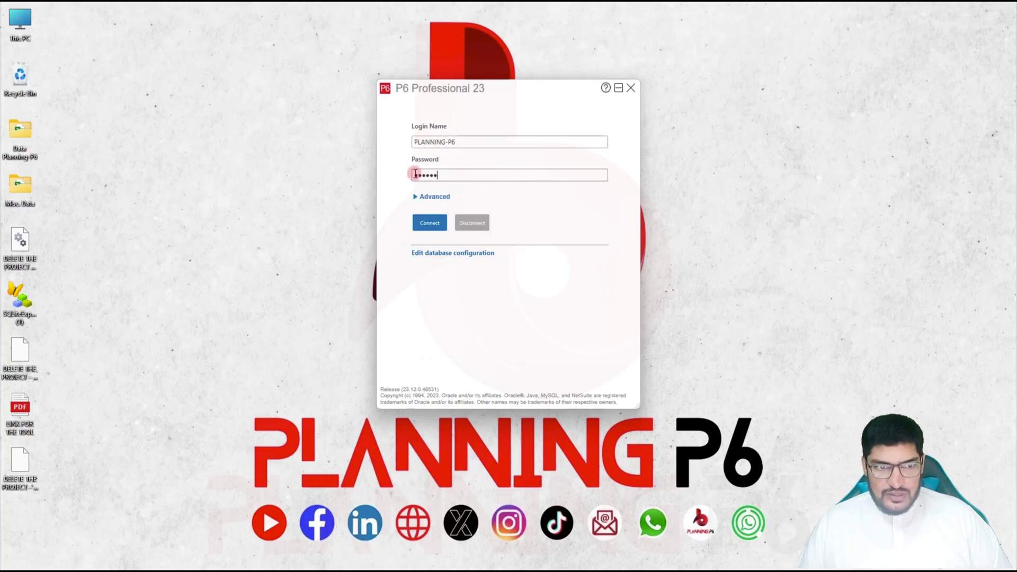
type("••••••")
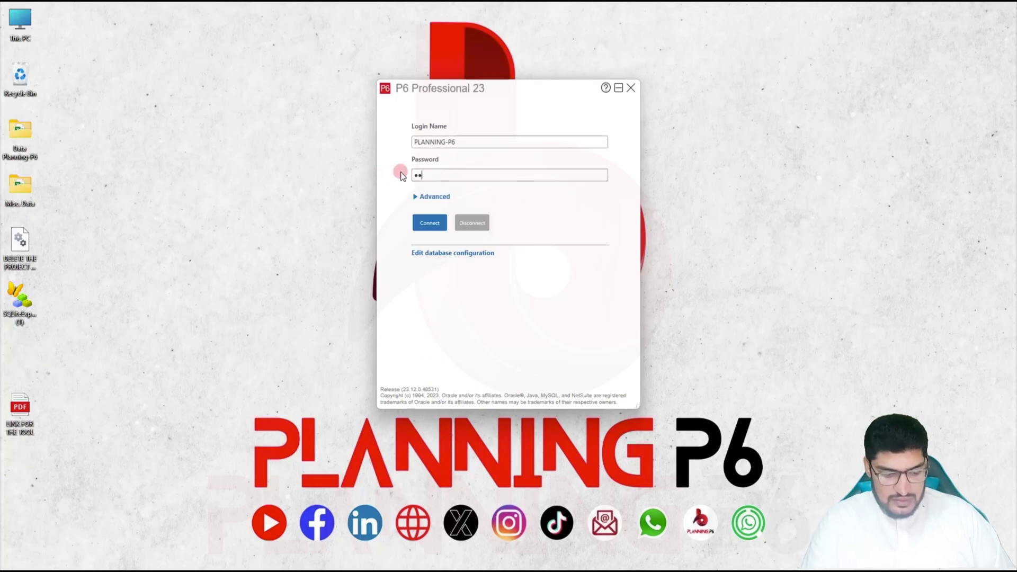
left_click(429, 225)
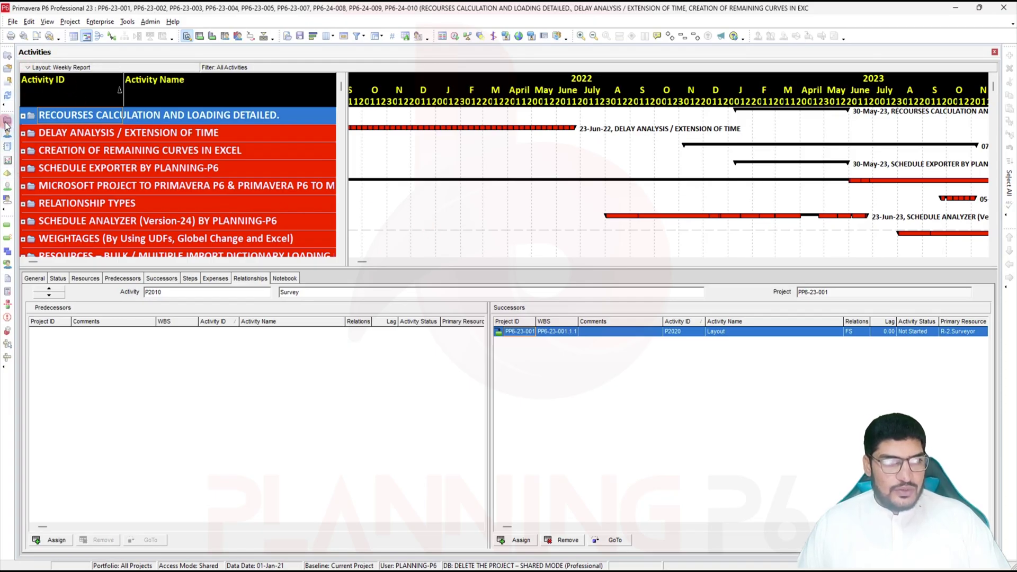
Open the Projects view, delete project PP6-24-018A (DELETE THE PROJECT – SHARED MODE) and select its parent EPS PP6-24-018
left_click(8, 174)
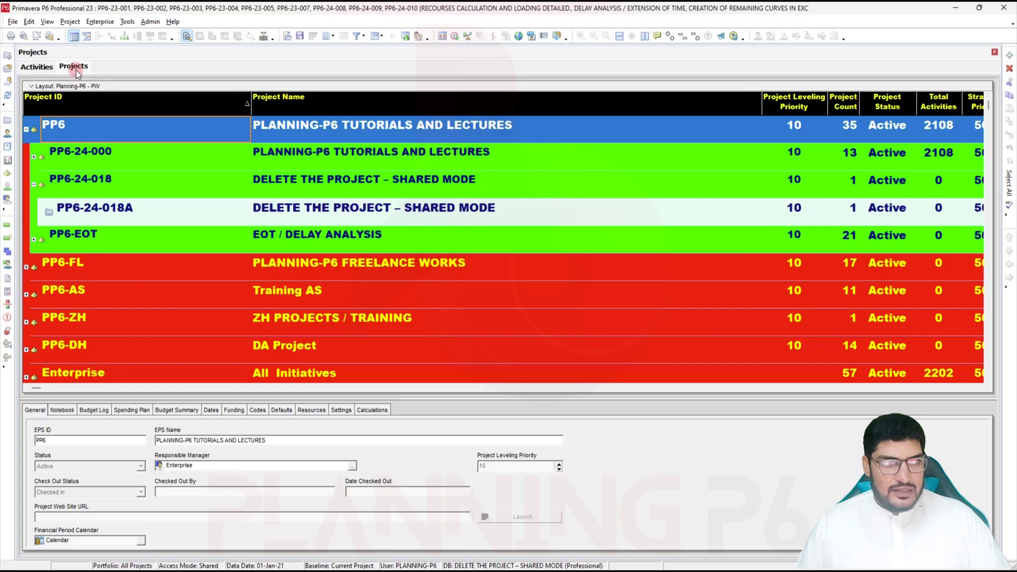
left_click(318, 212)
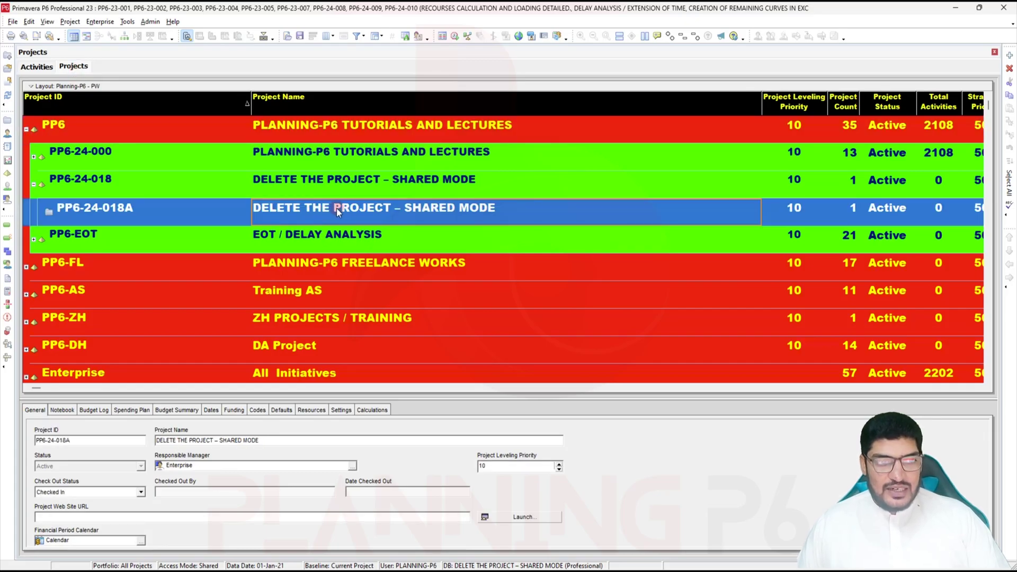
key("Delete")
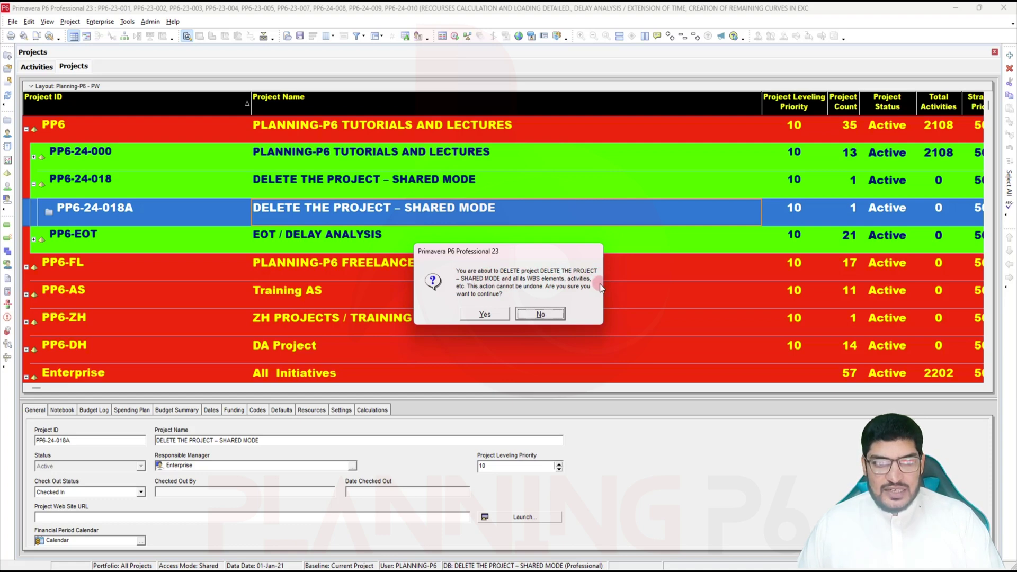
left_click(484, 313)
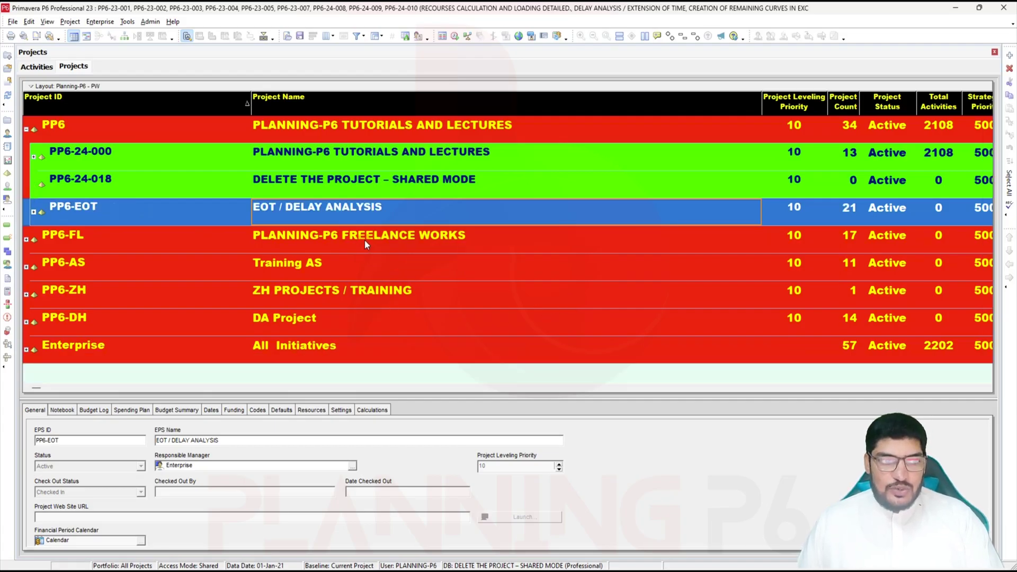
left_click(364, 239)
left_click(348, 184)
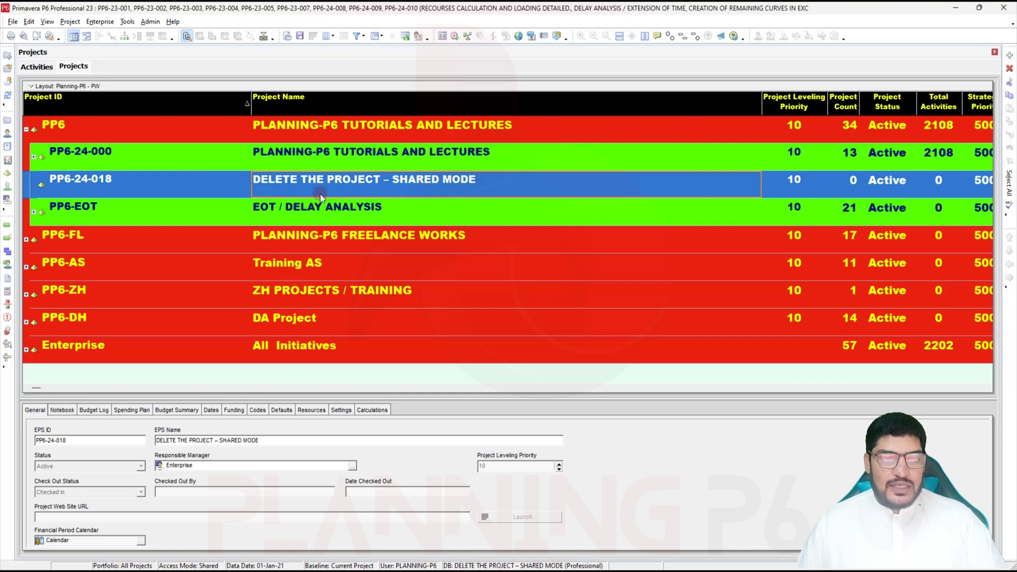
Enlarge the activity table in the Activities view over the details pane and the Gantt chart, and return to the Projects view
left_click(37, 67)
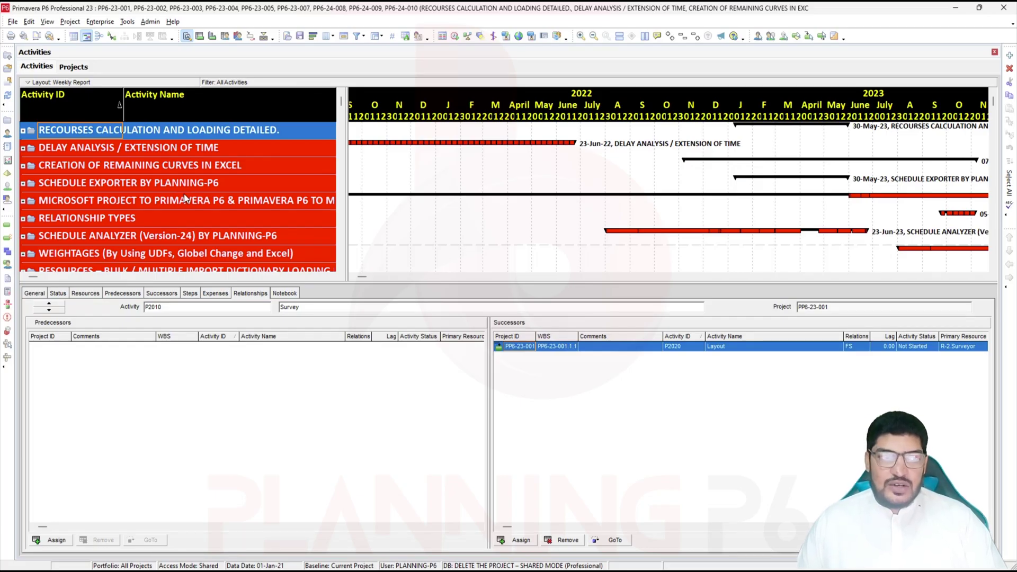
left_click(282, 294)
left_click_drag(282, 293, 281, 441)
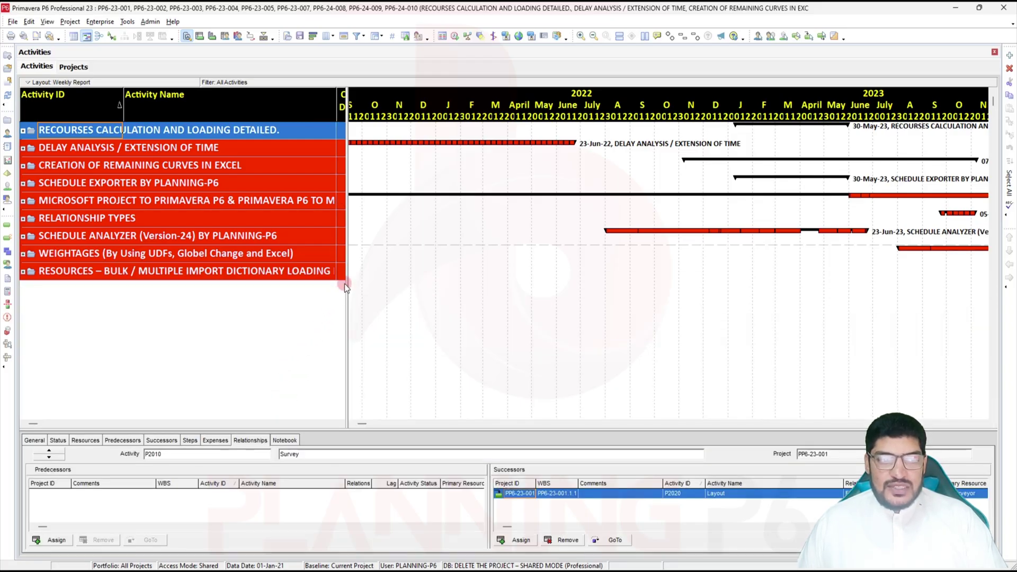
left_click_drag(347, 276, 468, 289)
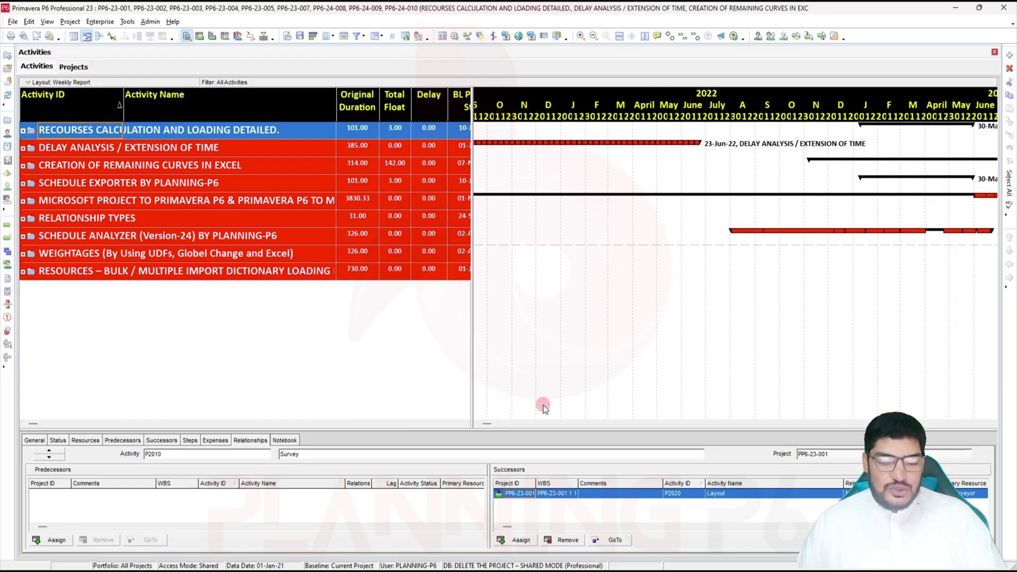
left_click(73, 66)
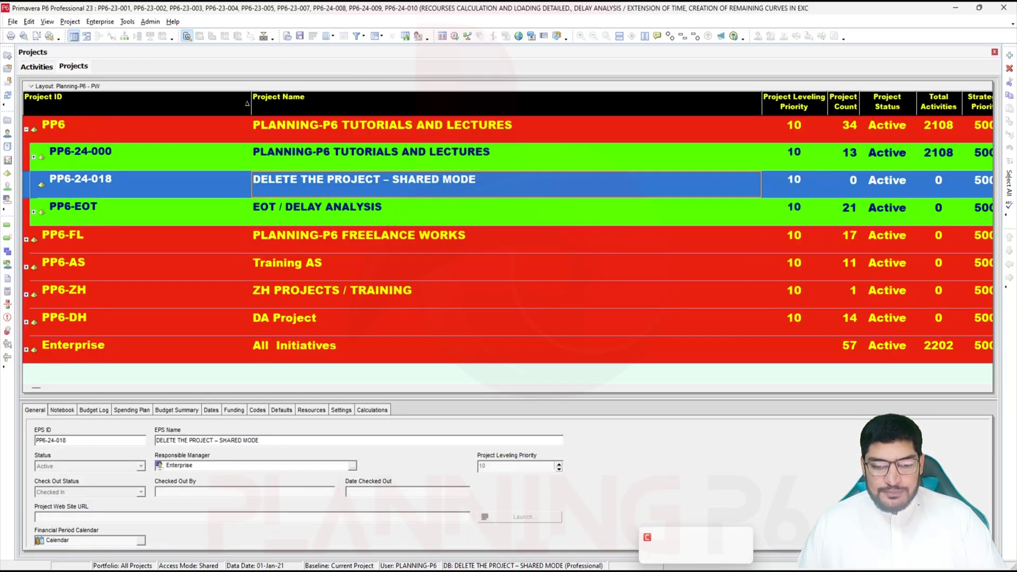
Switch to the browser and go back from the SQLite Expert download page to LINK FOR THE TOOL.pdf
key("alt+Tab")
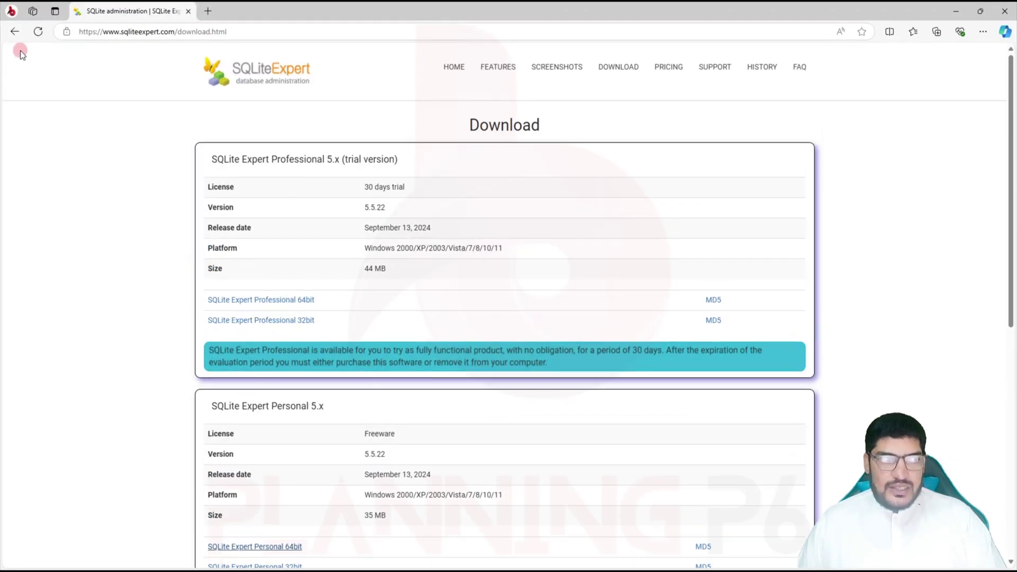
left_click(14, 32)
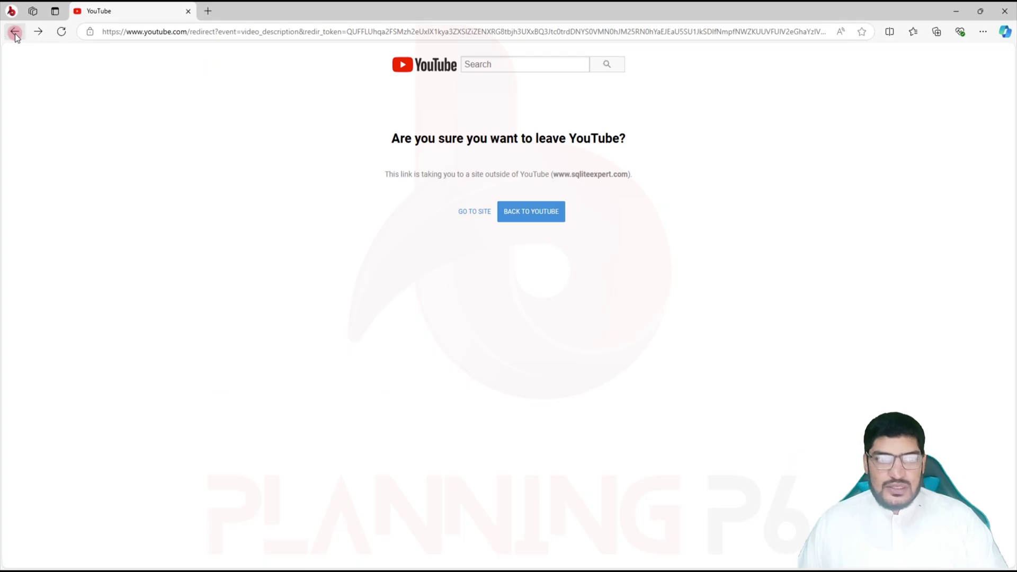
left_click(14, 32)
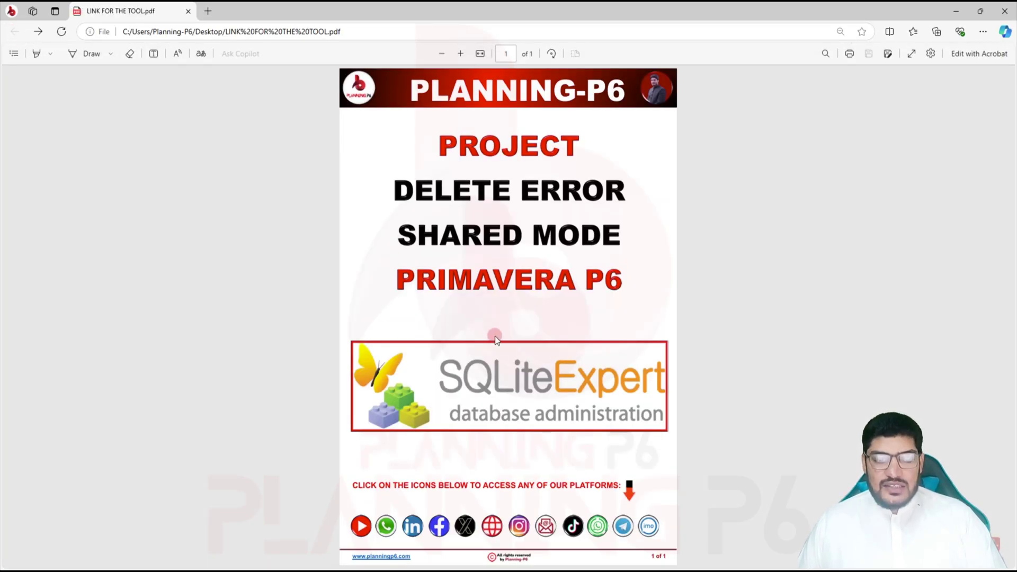